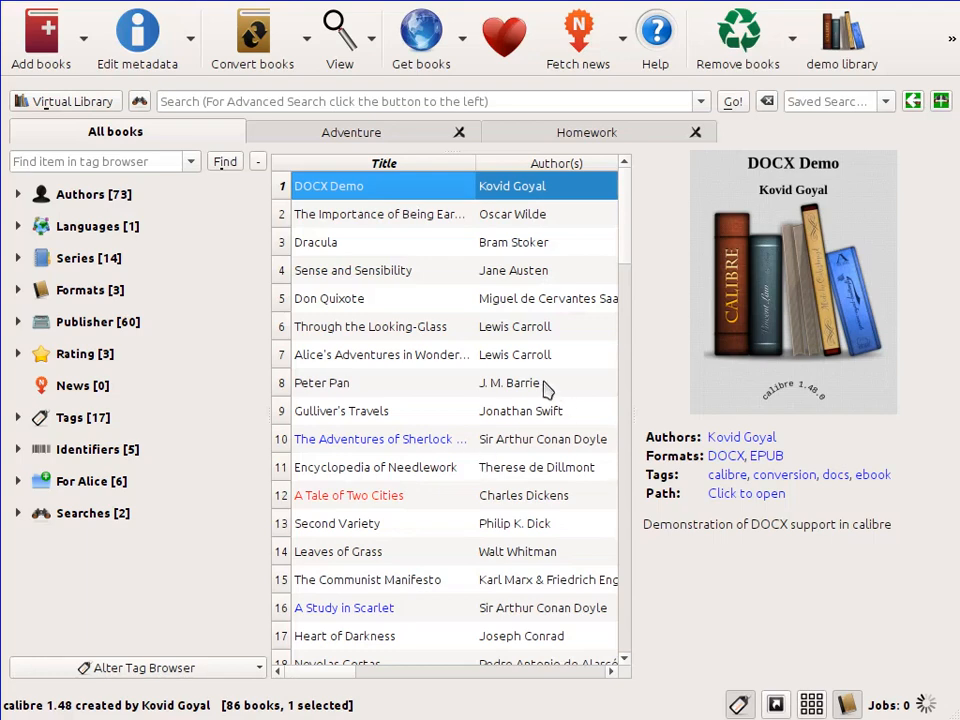
Step: Open the DOCX Demo book in the book editor and open index_split_000.html for editing
click(416, 334)
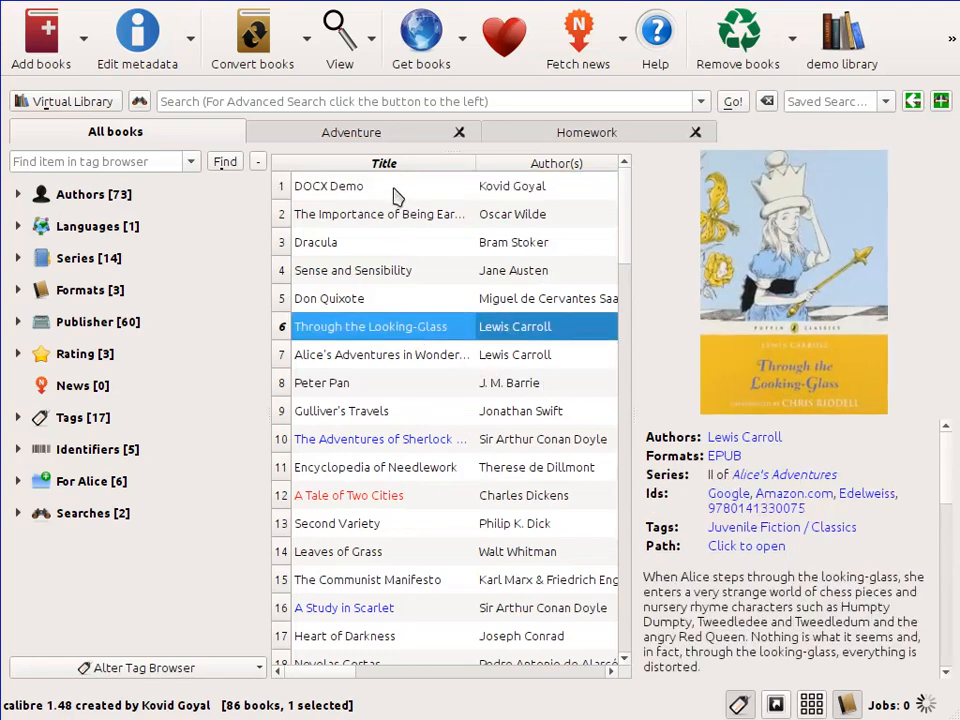
click(396, 192)
right_click(397, 192)
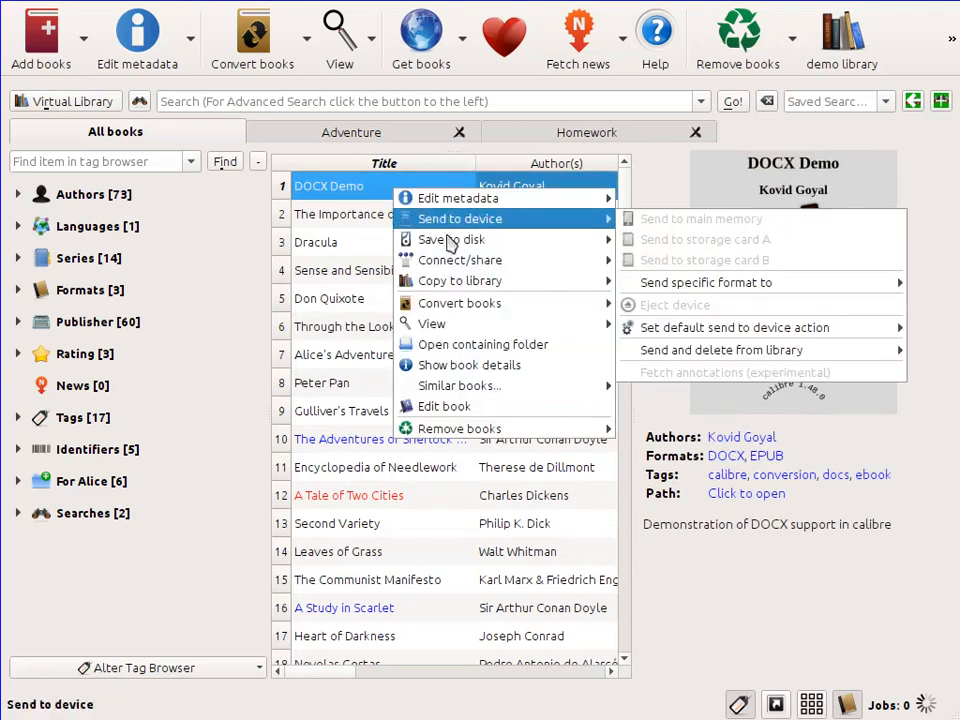
click(484, 408)
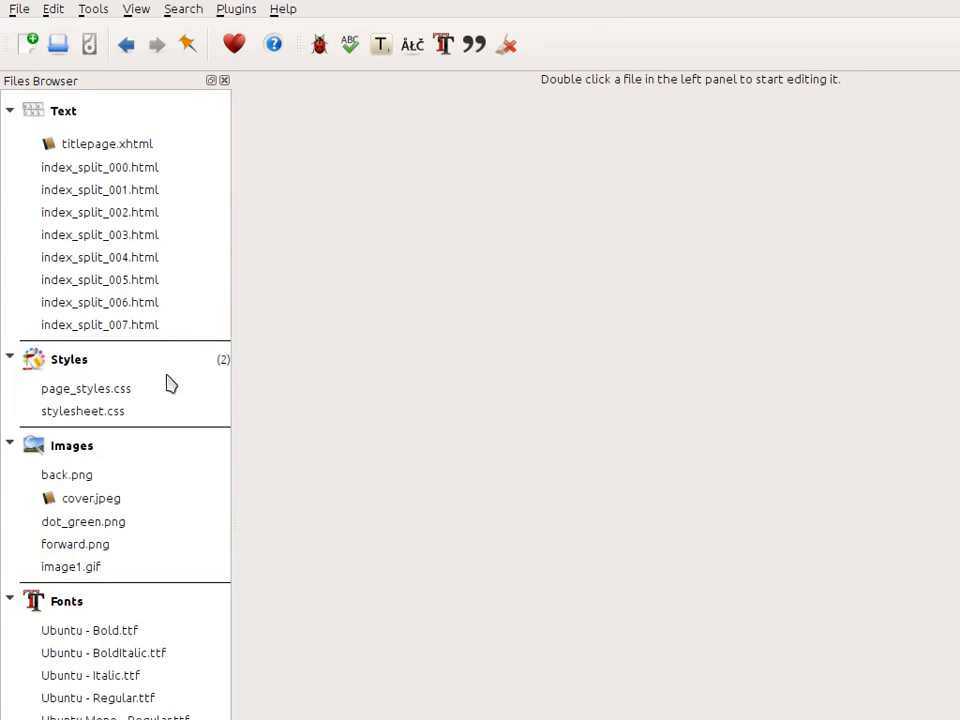
double_click(114, 170)
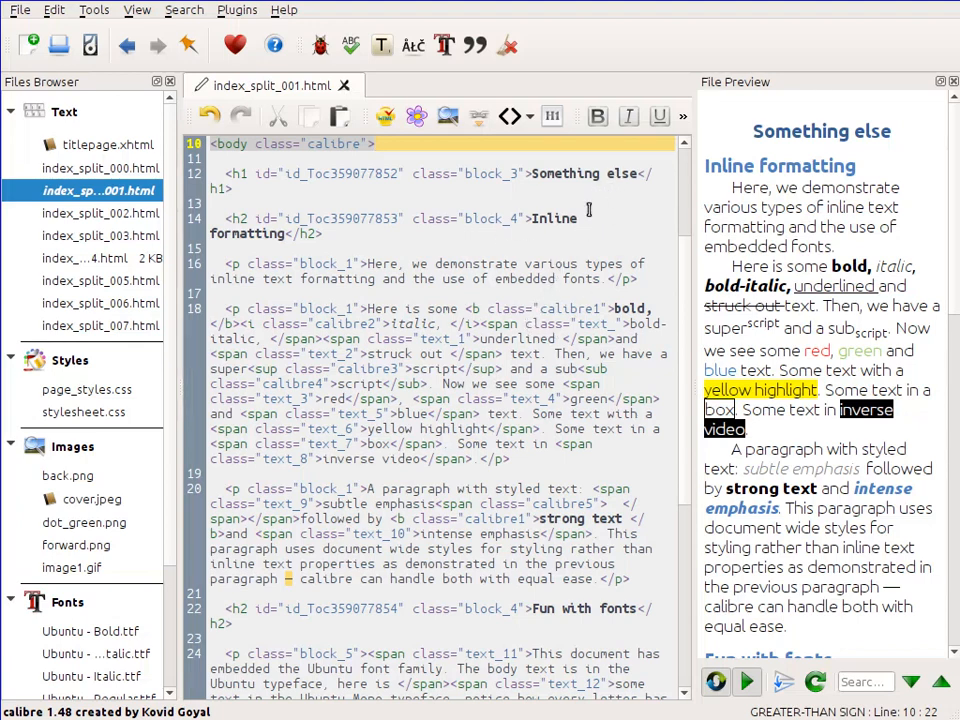
Step: Replace the "Something else" main heading text in index_split_001.html with "Text formatting"
click(640, 173)
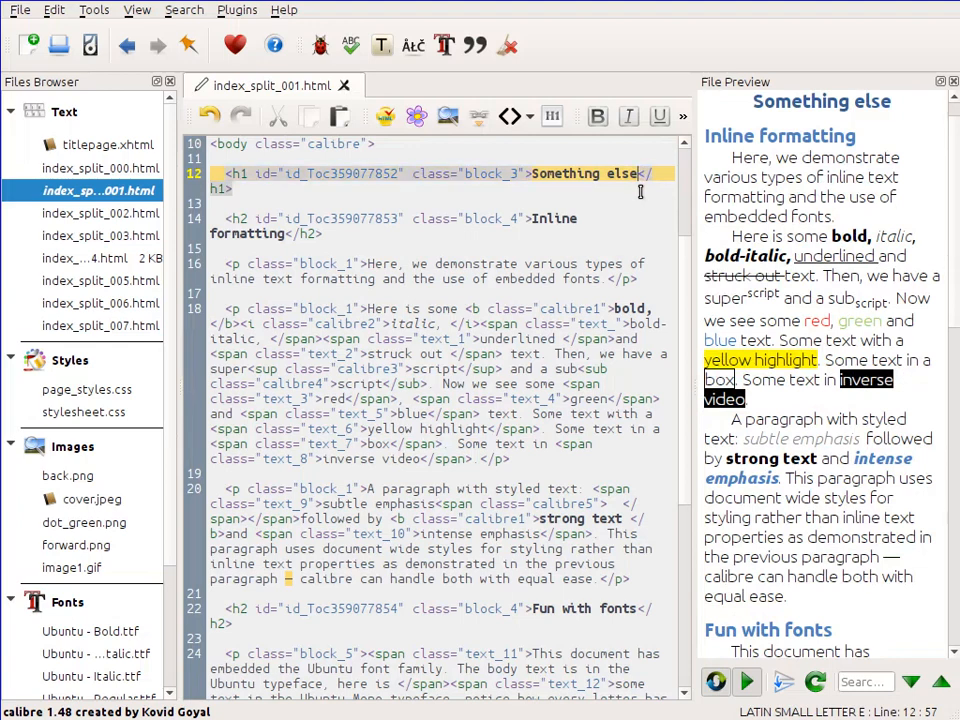
key(BackSpace)
key(BackSpace)
key(BackSpace)
key(BackSpace)
key(BackSpace)
key(BackSpace)
key(BackSpace)
key(BackSpace)
key(BackSpace)
key(BackSpace)
key(BackSpace)
key(BackSpace)
key(BackSpace)
key(BackSpace)
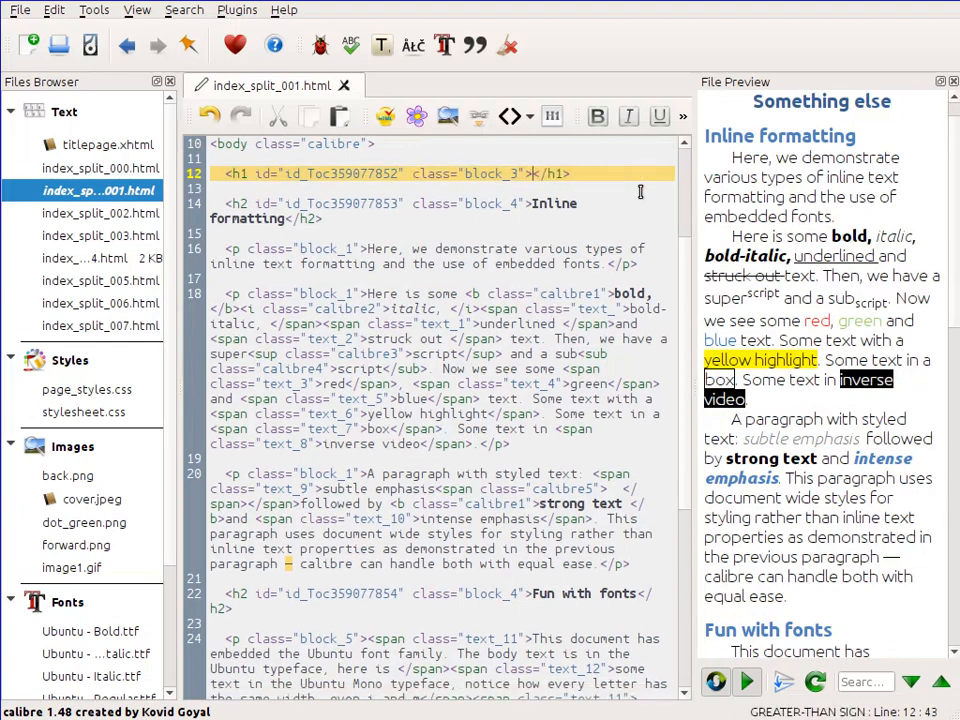
text(Text formatting)
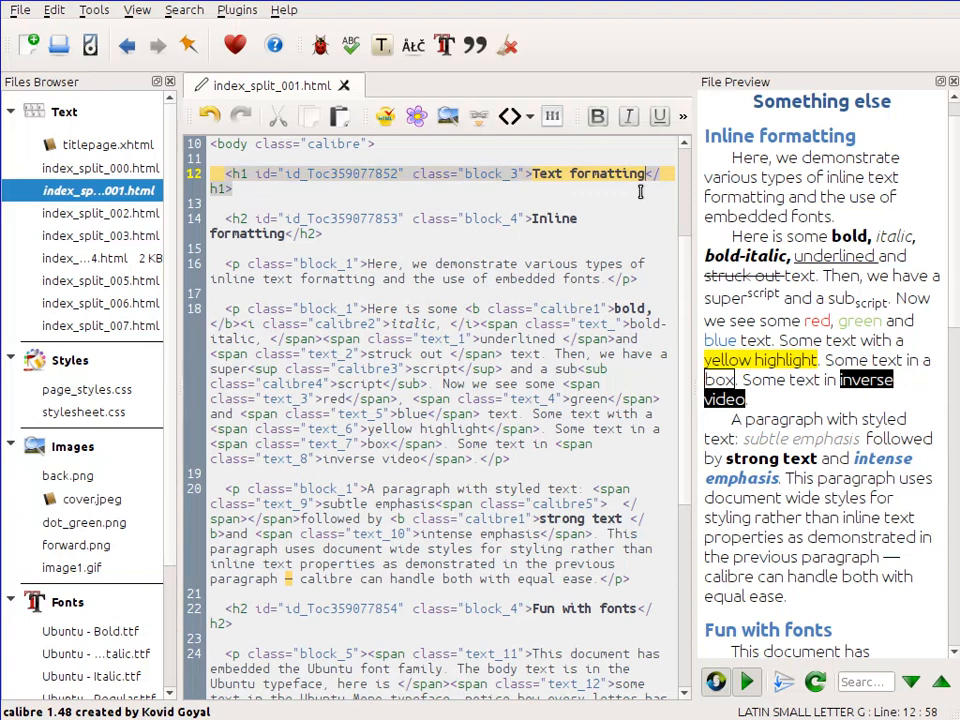
Step: Check code and preview synchronization by locating the "Paragraph level formatting" heading from the code and the "Text formatting" heading from the preview
click(825, 111)
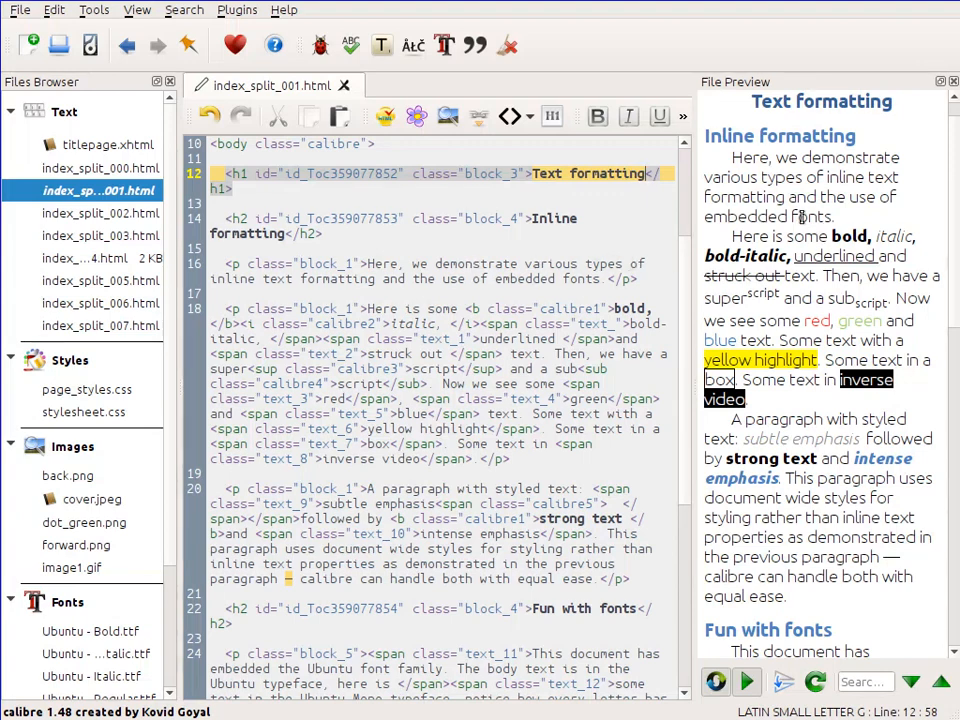
scroll(548, 258, down, 8)
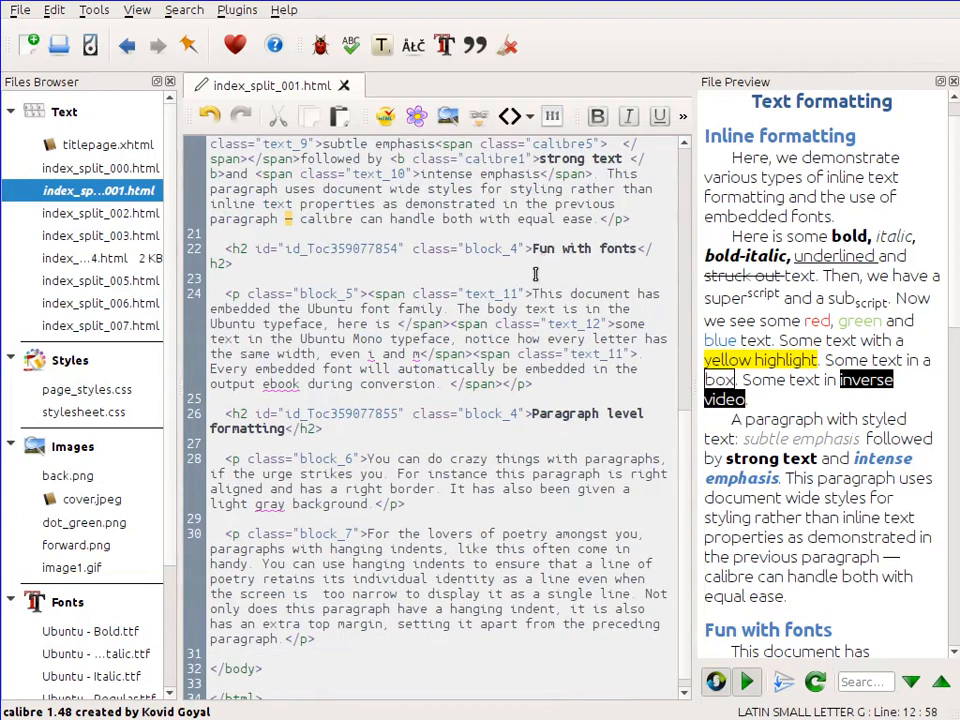
click(596, 413)
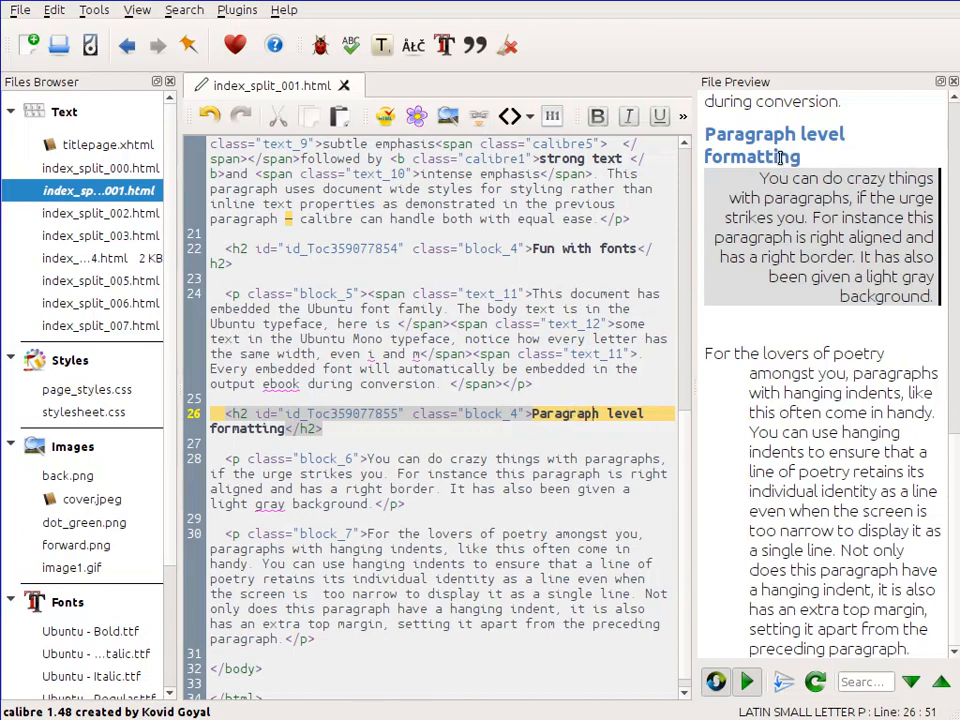
scroll(810, 450, up, 10)
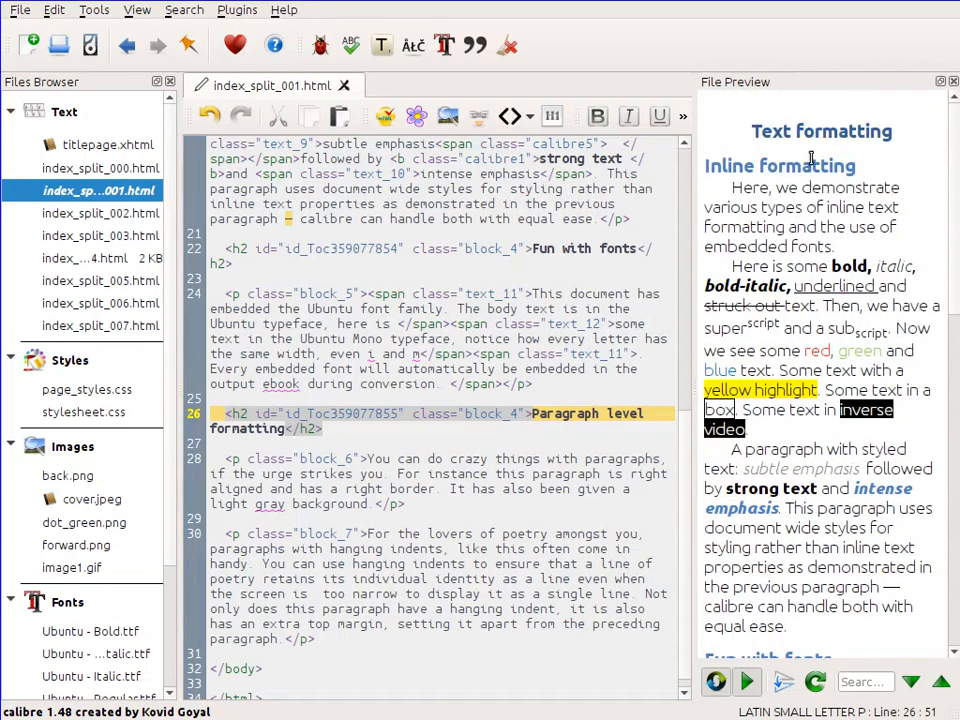
click(818, 140)
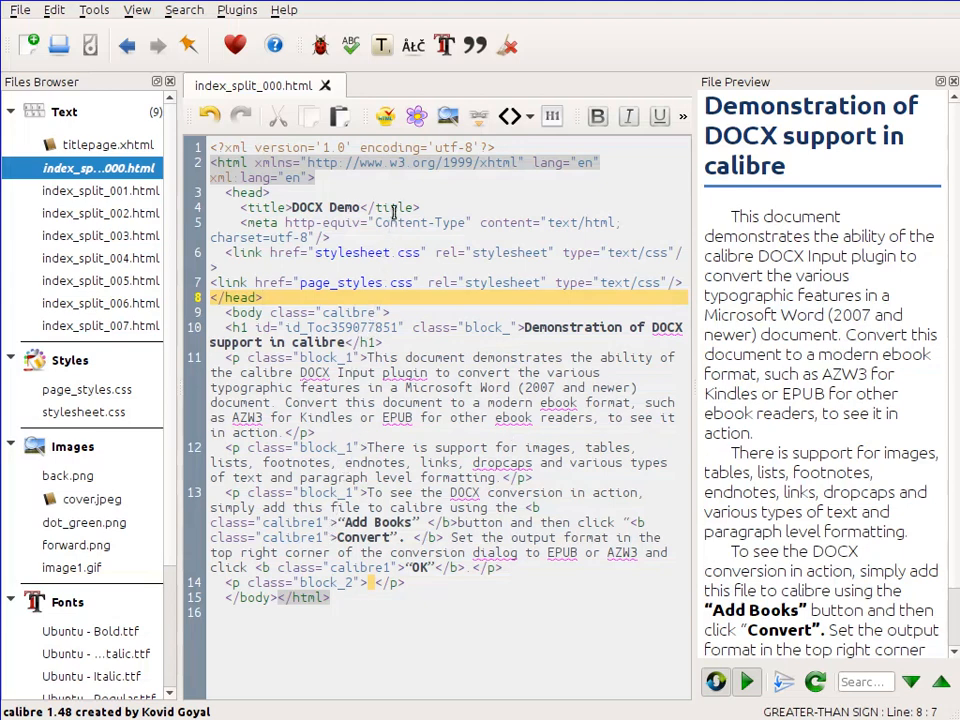
Step: Beautify the code of index_split_000.html and move between its main heading and paragraphs to compare them with the preview
click(416, 116)
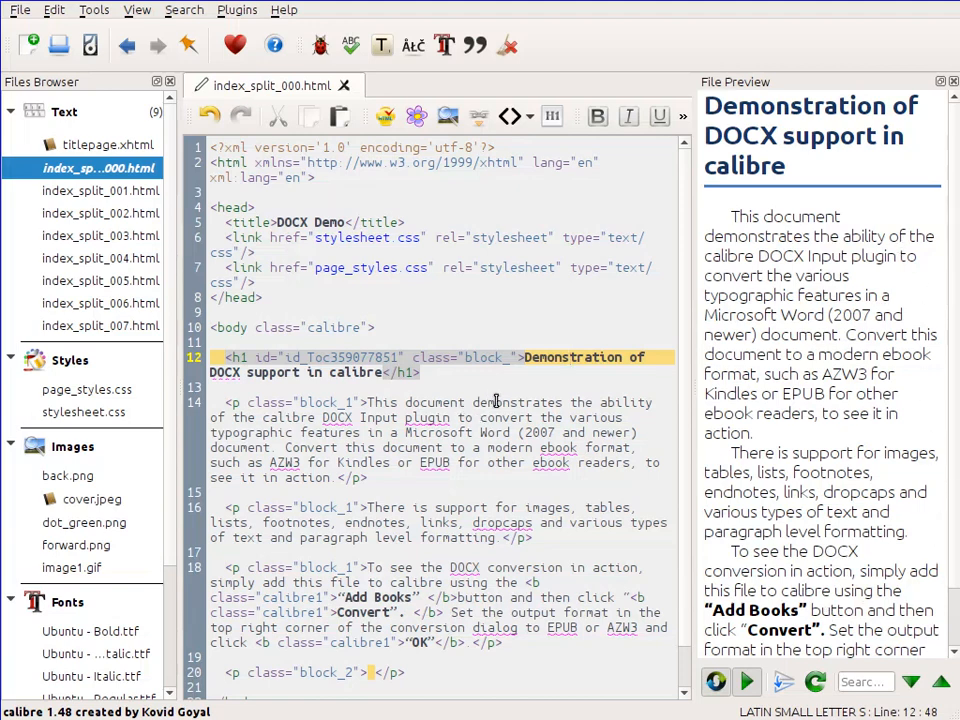
key(Down)
key(Down)
key(Down)
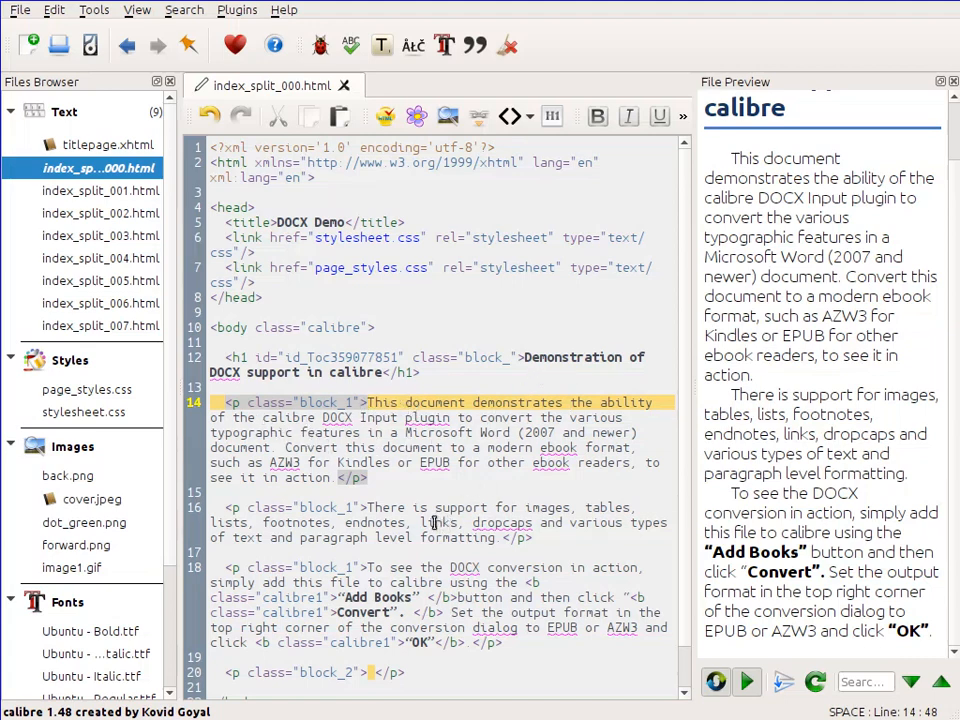
click(400, 574)
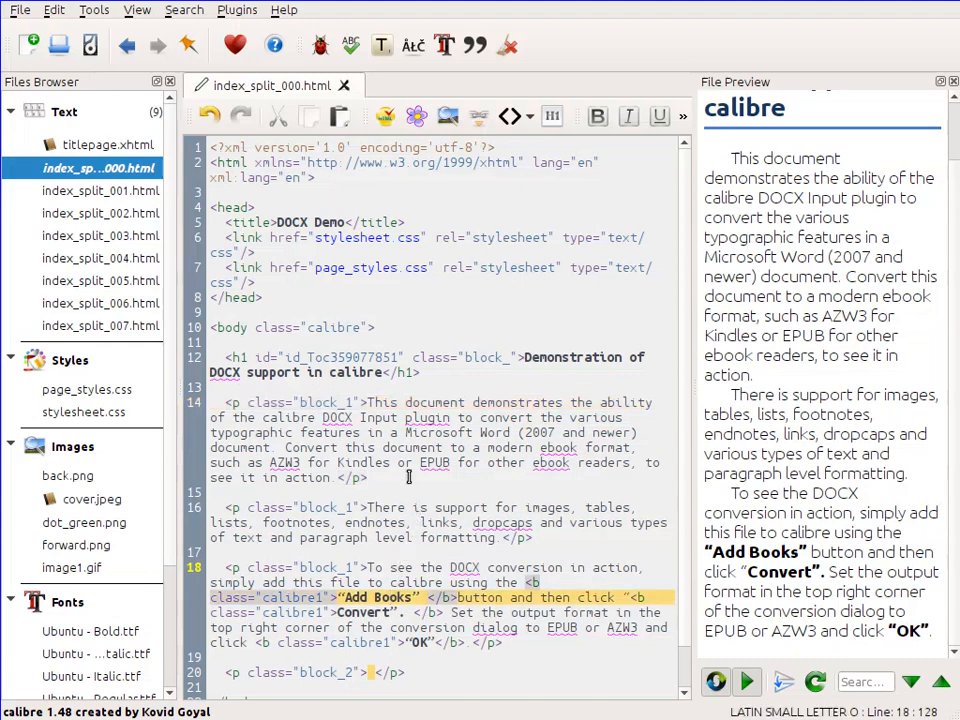
click(569, 358)
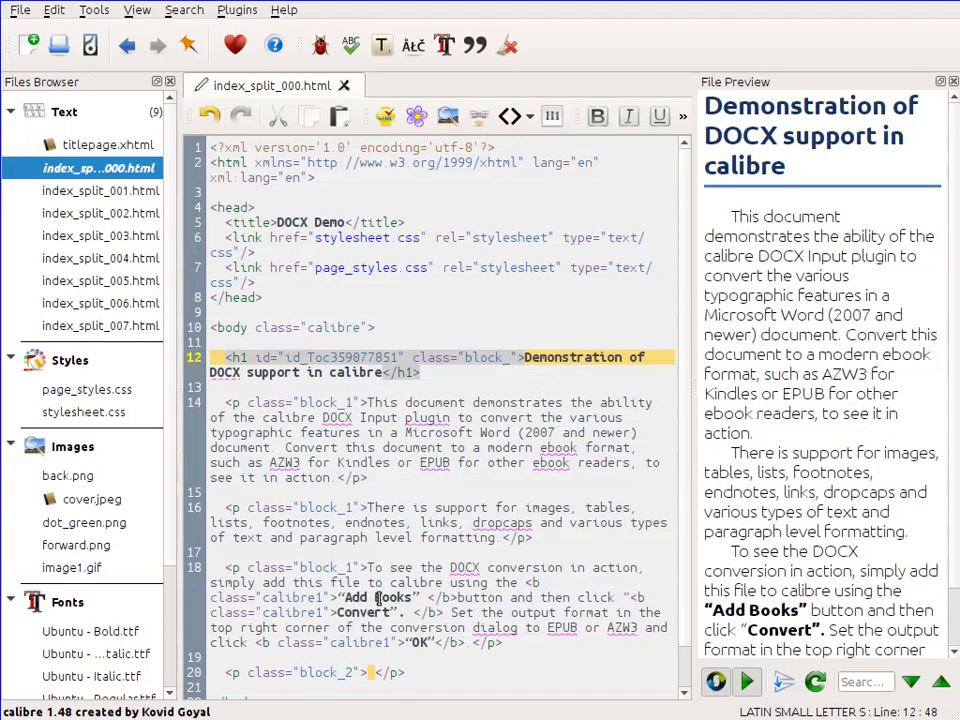
click(378, 598)
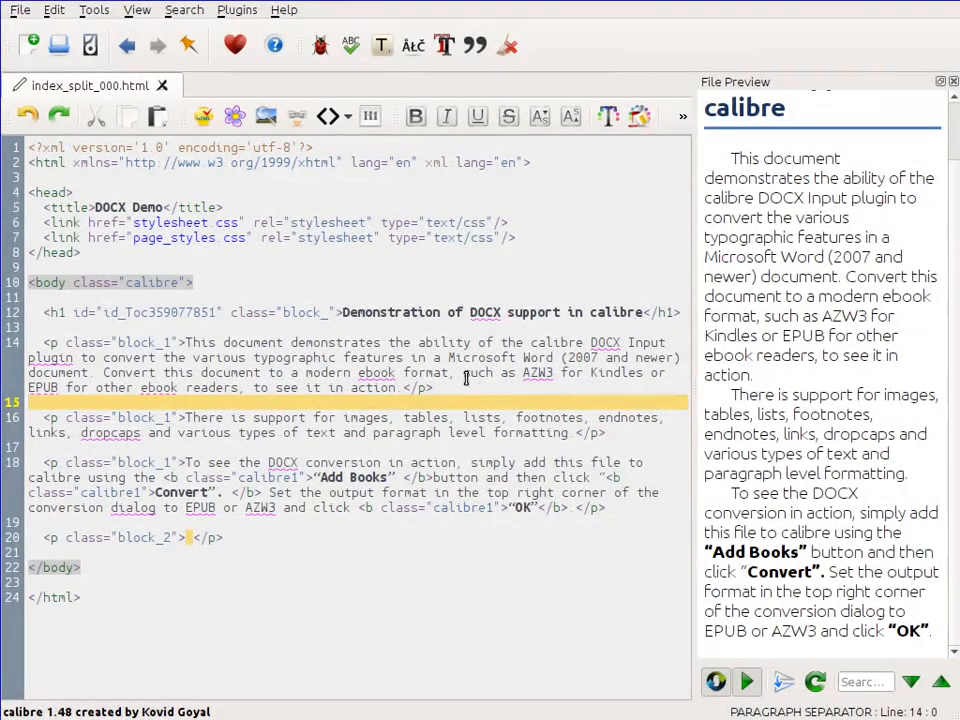
Step: Make the words "document demonstrates" in the first paragraph bold
click(223, 342)
drag(223, 342, 381, 342)
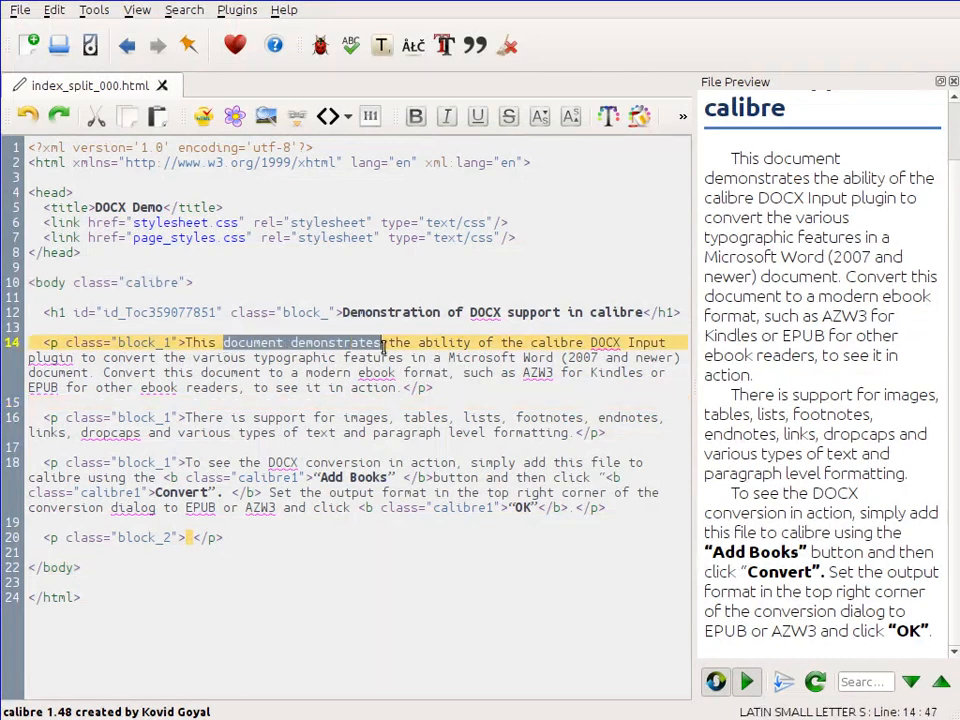
click(416, 118)
Step: Set the text color of "support for images" in the second paragraph to red, rgb(255, 0, 0)
drag(253, 417, 390, 417)
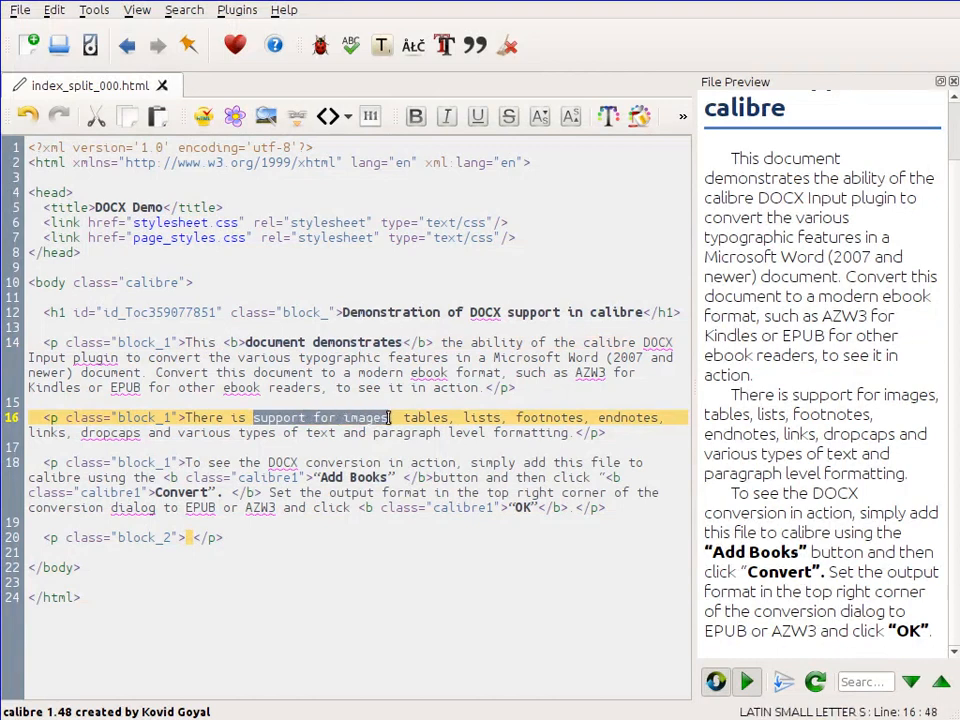
click(609, 117)
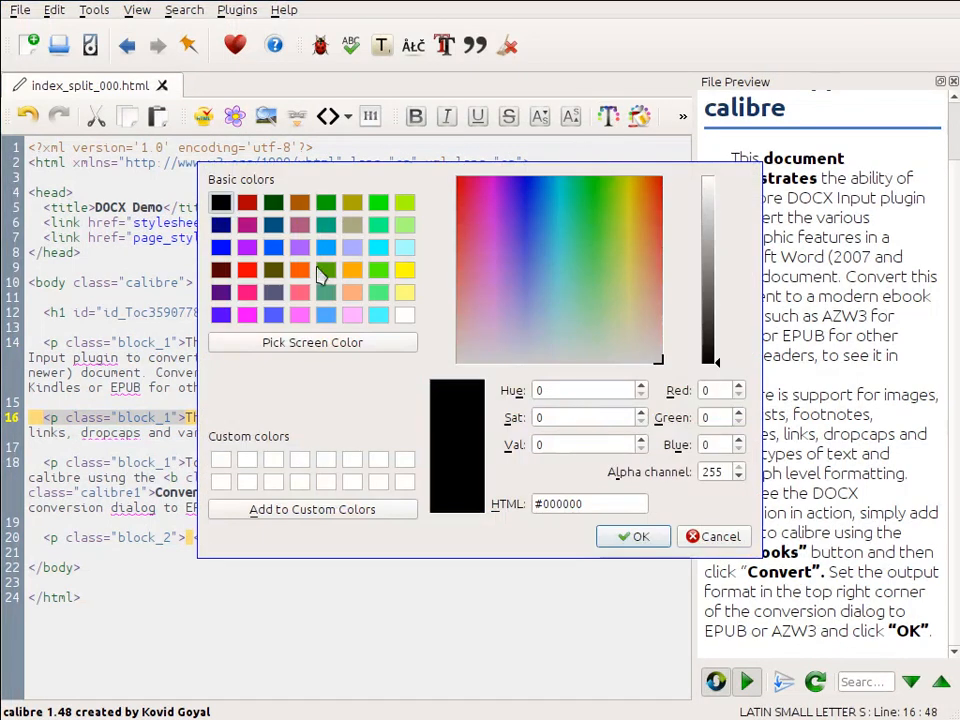
click(247, 270)
click(628, 538)
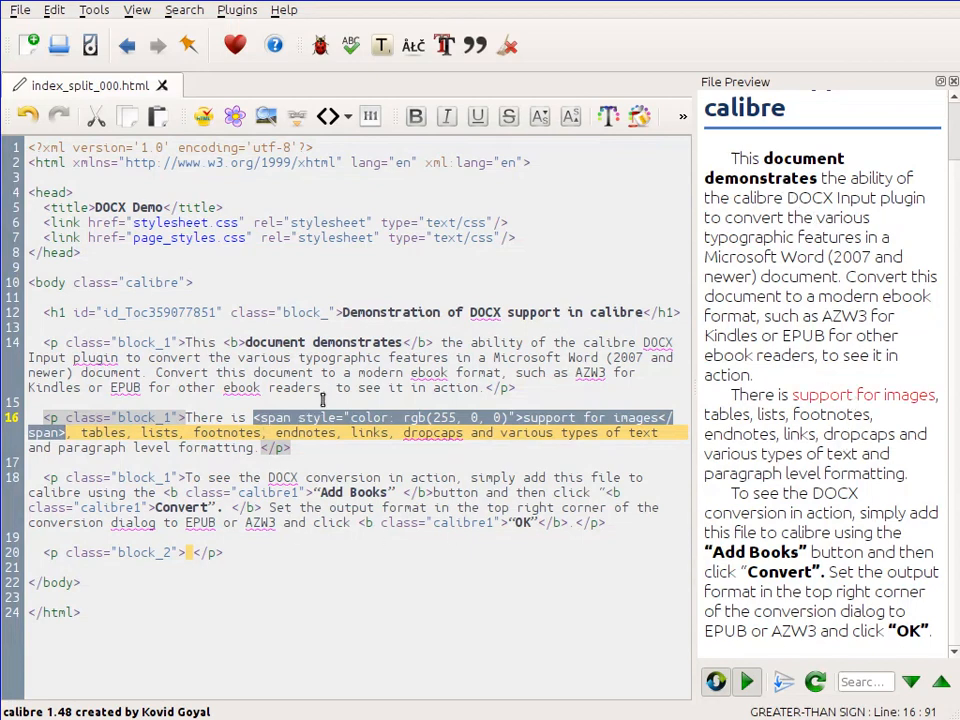
Step: Import tweak.png into the book and insert it at the end of the first paragraph, then check it in the preview
click(487, 388)
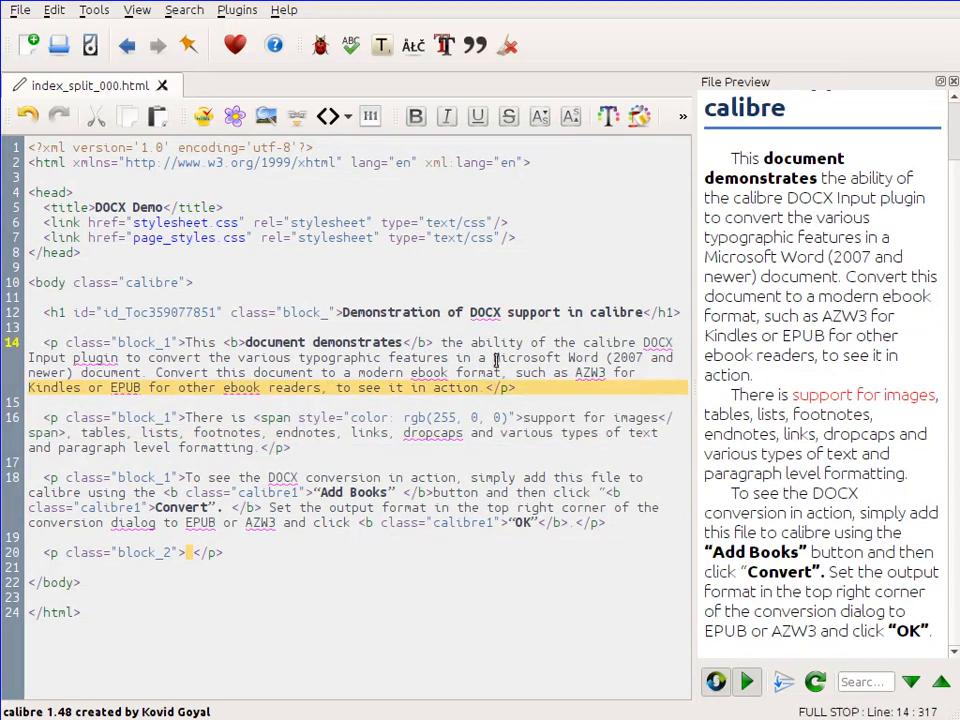
click(268, 131)
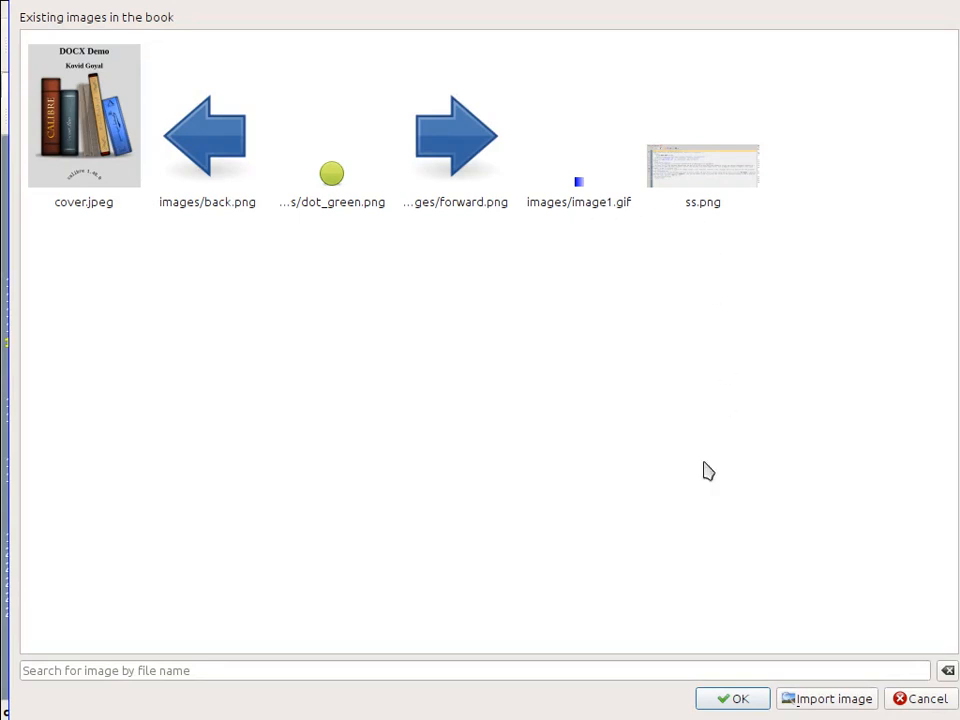
click(830, 702)
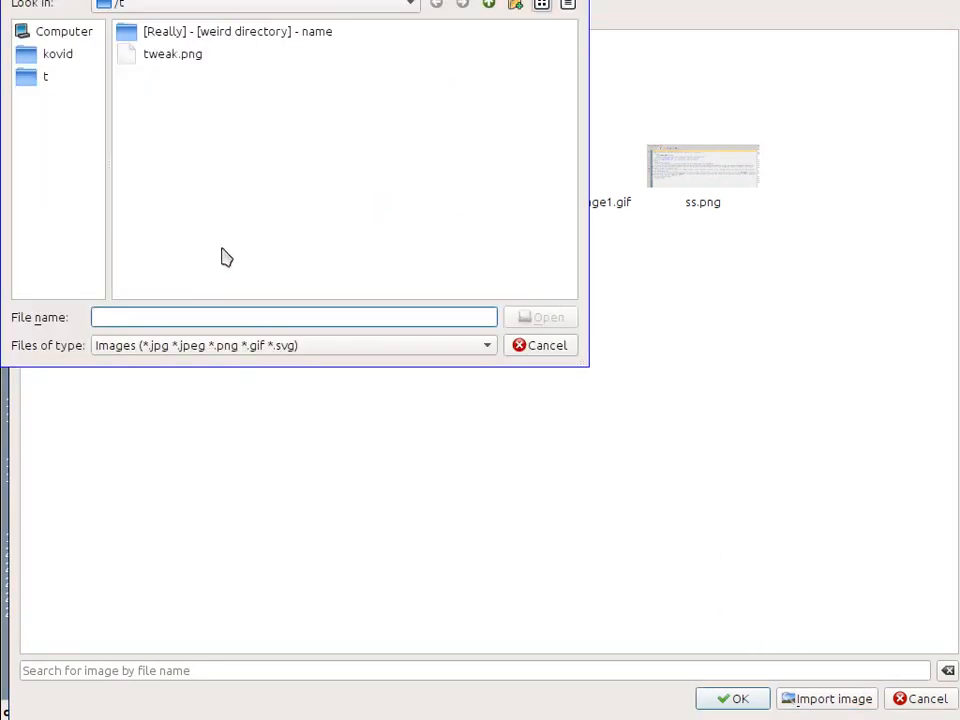
click(170, 60)
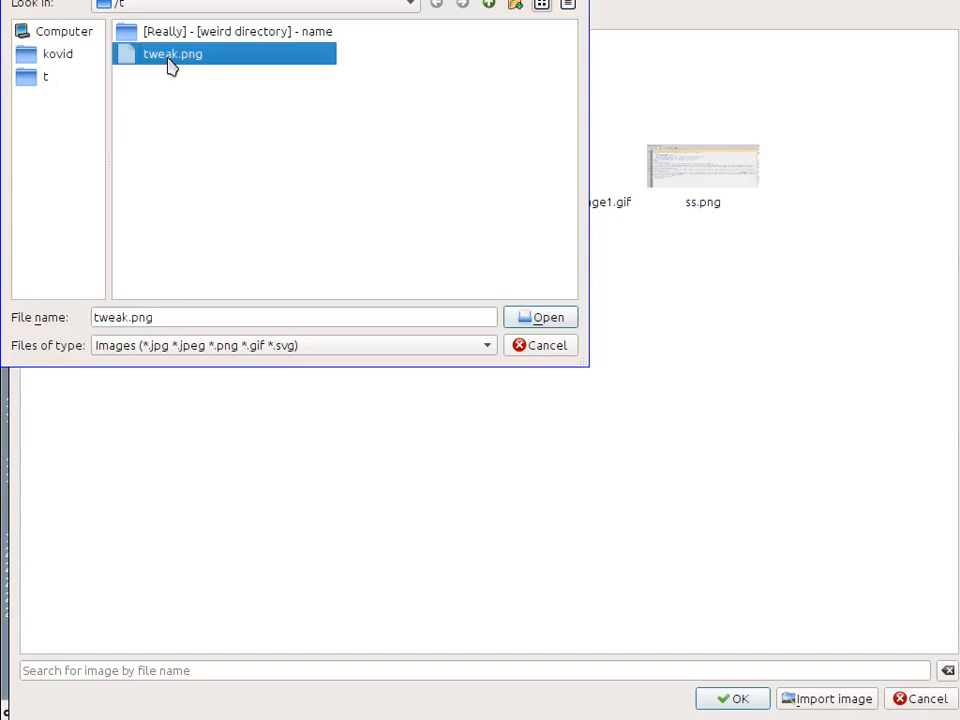
click(536, 320)
click(74, 50)
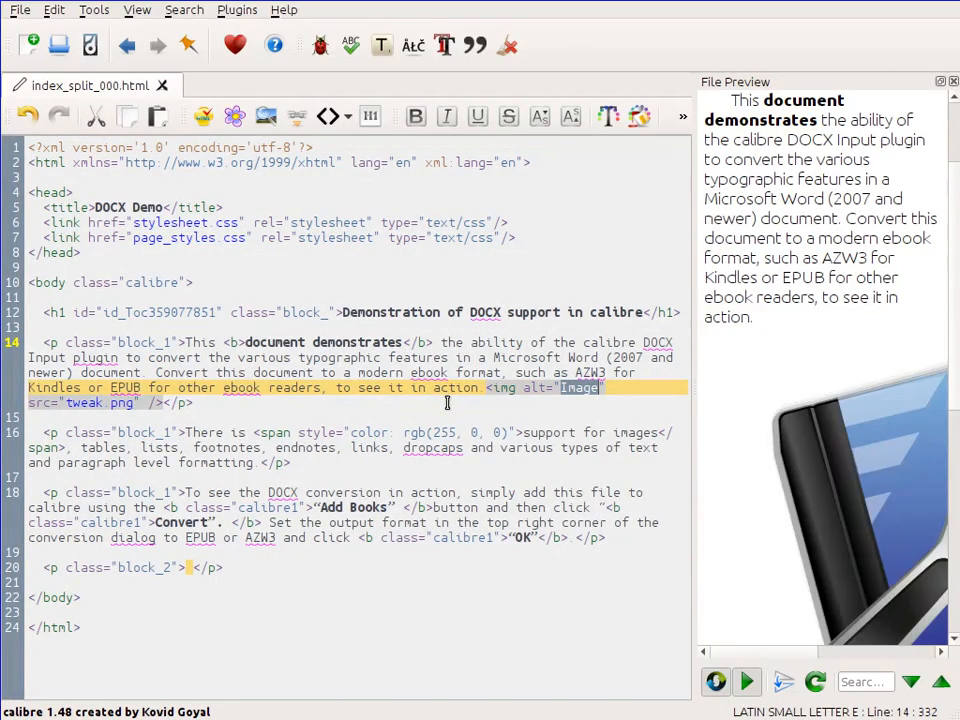
drag(801, 652, 780, 652)
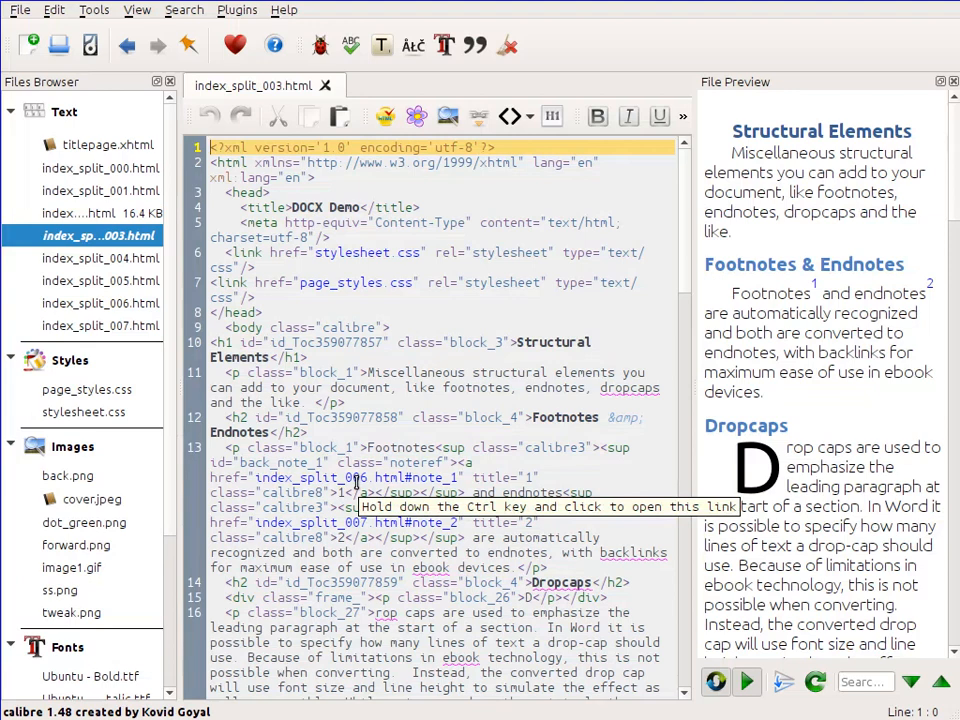
Step: Follow the footnote 1 link from index_split_003.html to index_split_006.html and open its linked stylesheet.css
ctrl+click(355, 483)
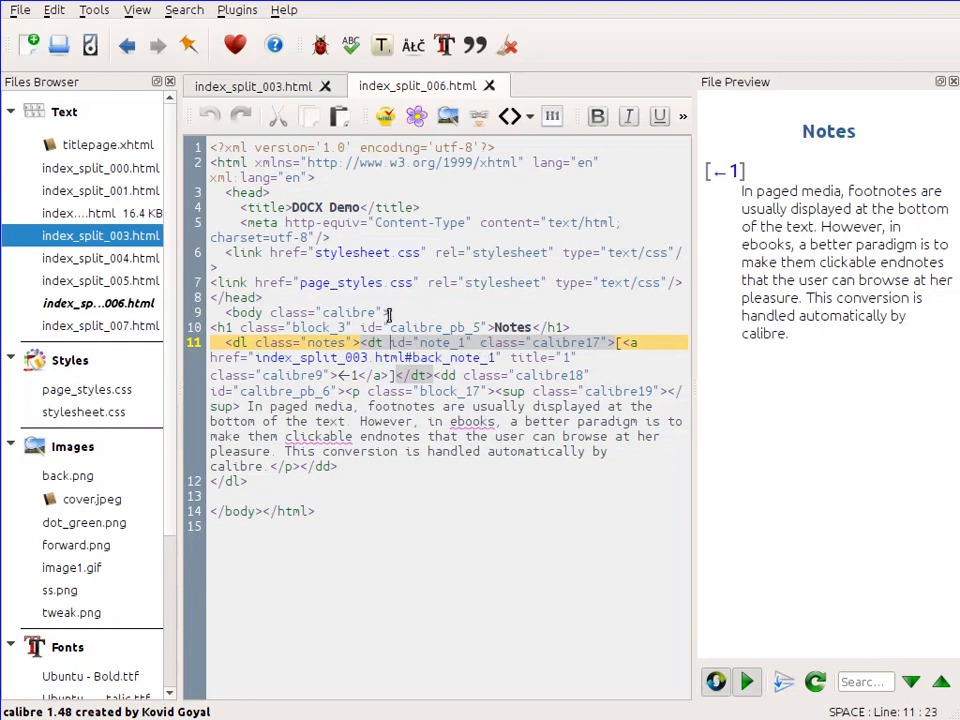
ctrl+click(349, 258)
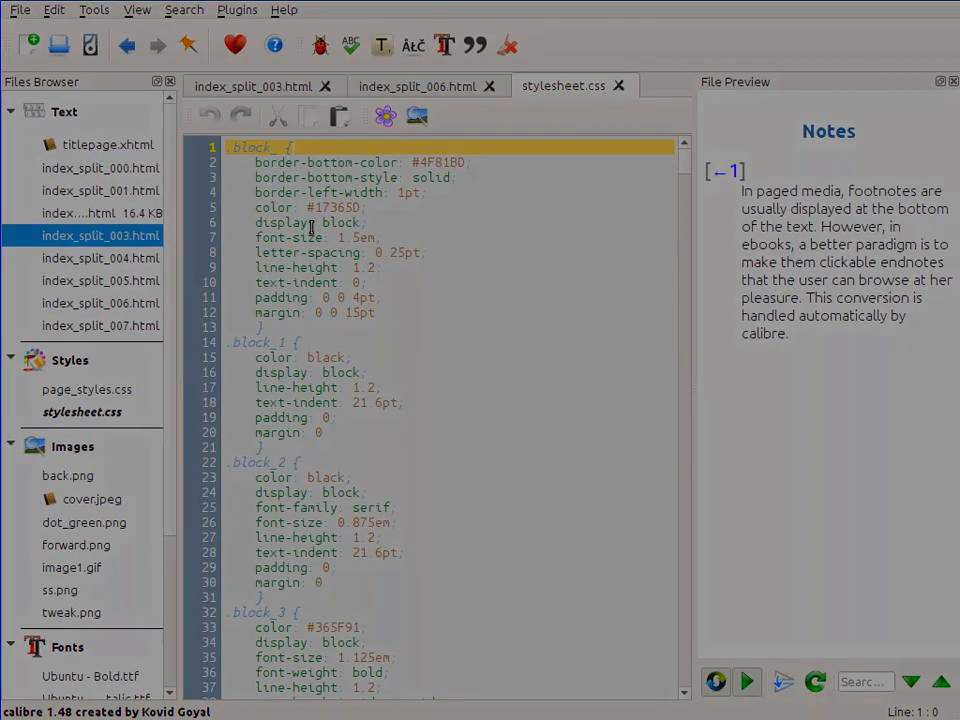
click(474, 426)
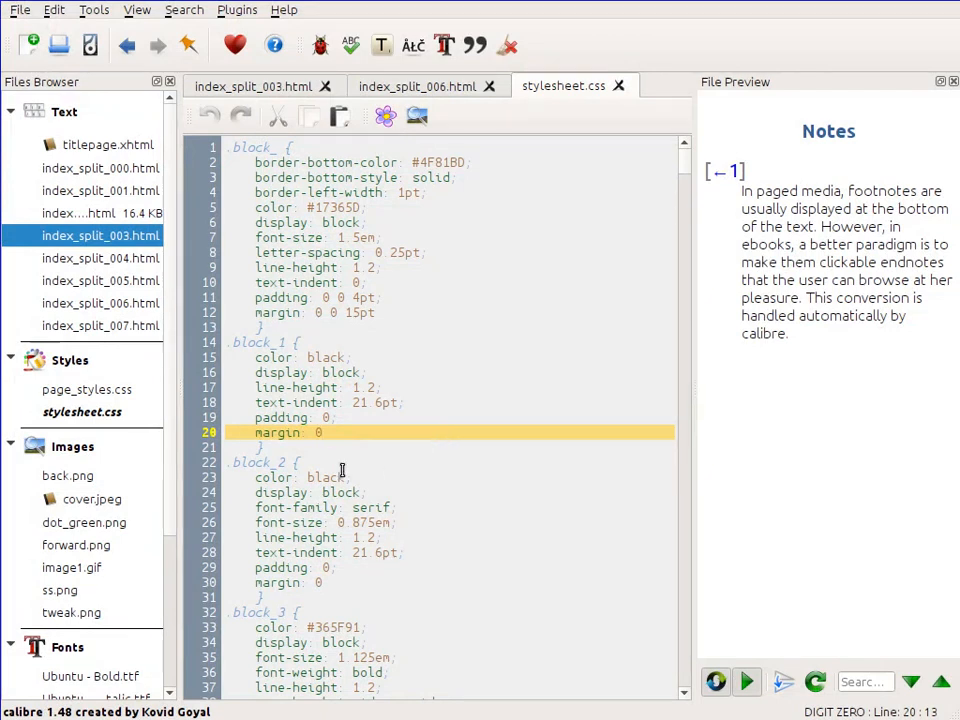
Step: Look up the help page for the text-indent property of .block_1, read through its values and examples, and return to the stylesheet
right_click(272, 402)
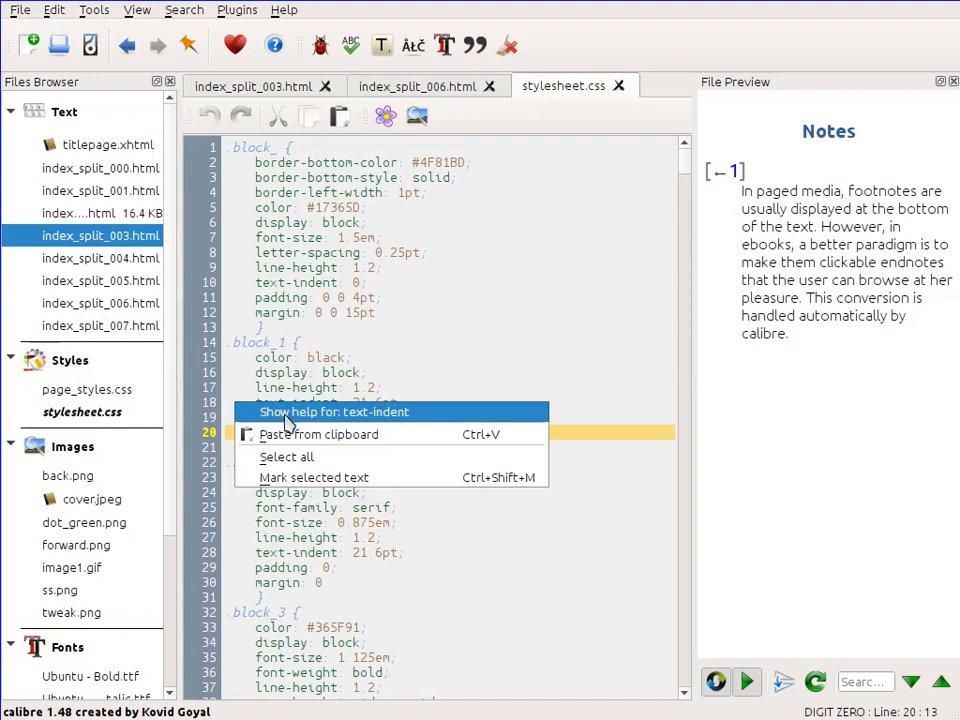
click(285, 416)
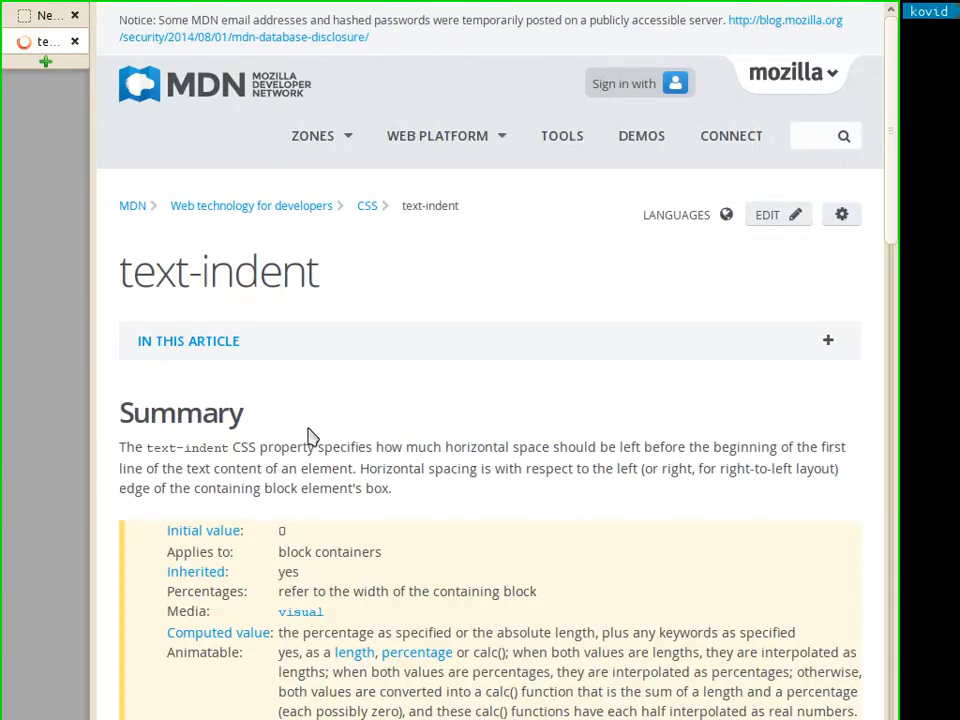
scroll(310, 437, down, 10)
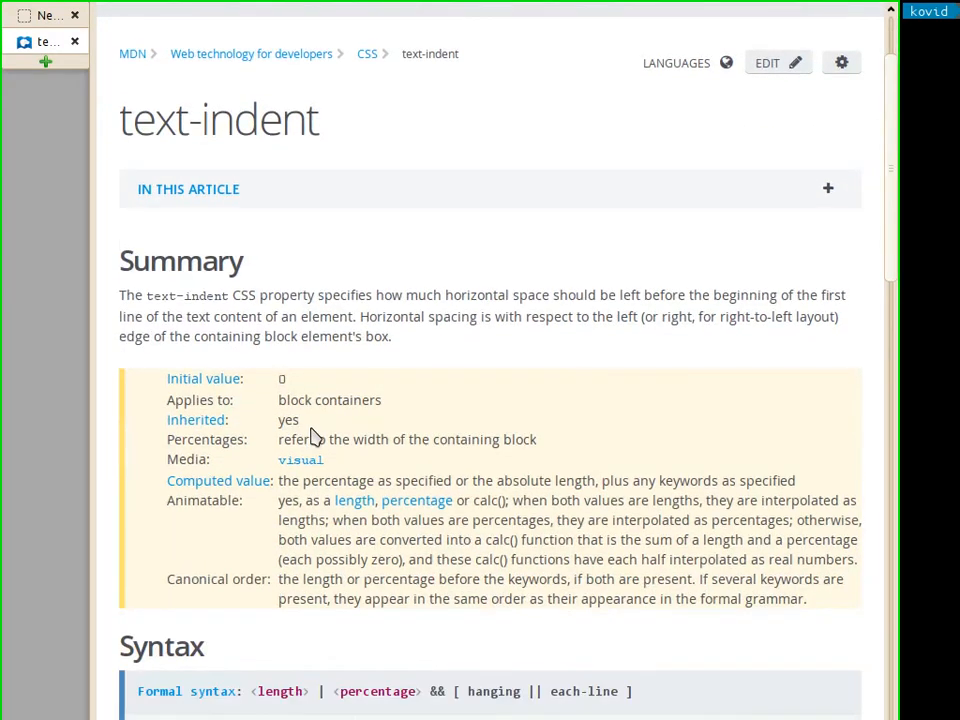
scroll(325, 433, down, 7)
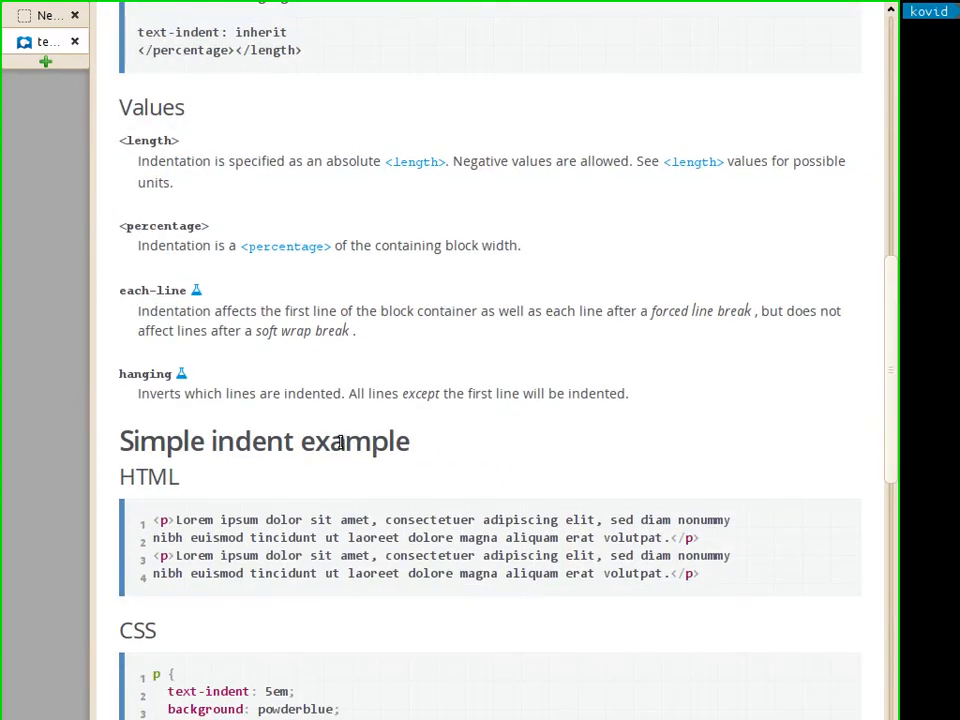
key(alt+Tab)
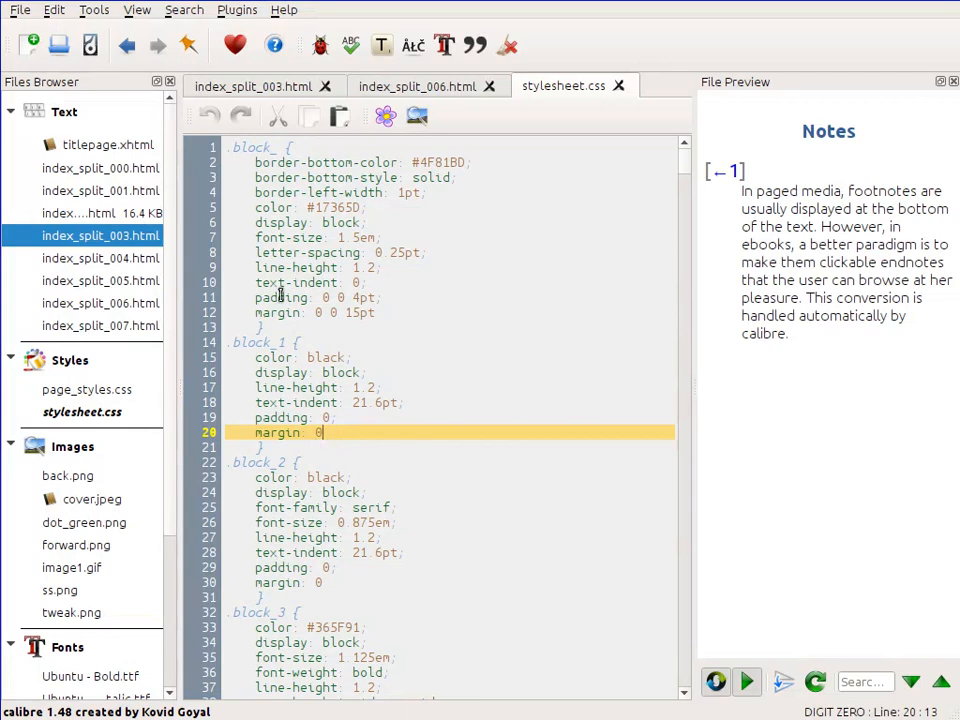
Step: In index_split_006.html, bring up the help option for the dl tag, leaving it unopened
click(430, 86)
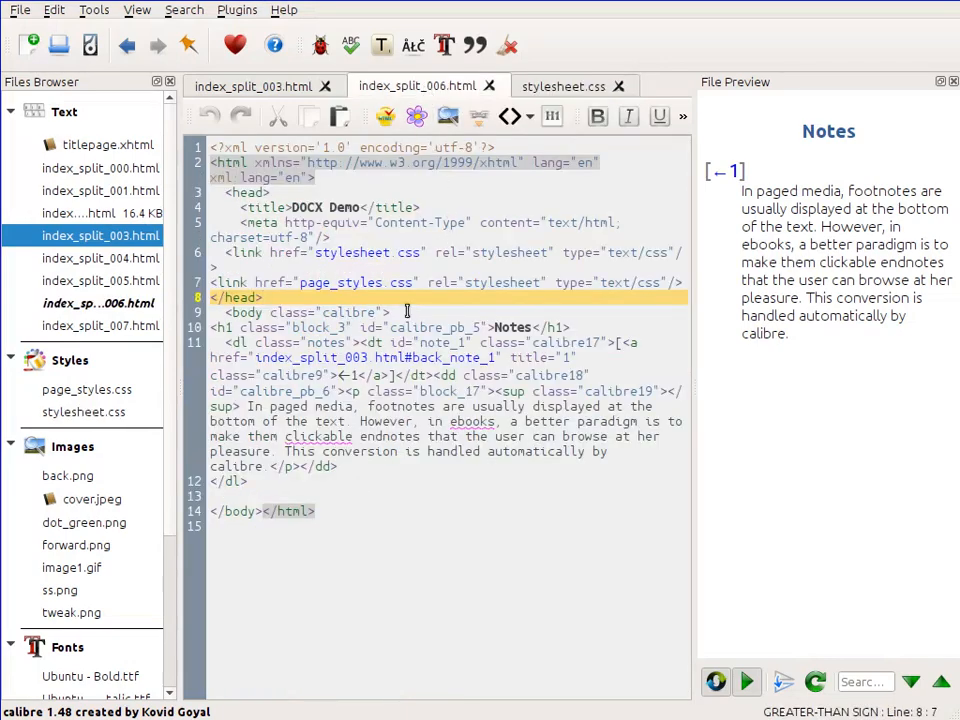
right_click(218, 341)
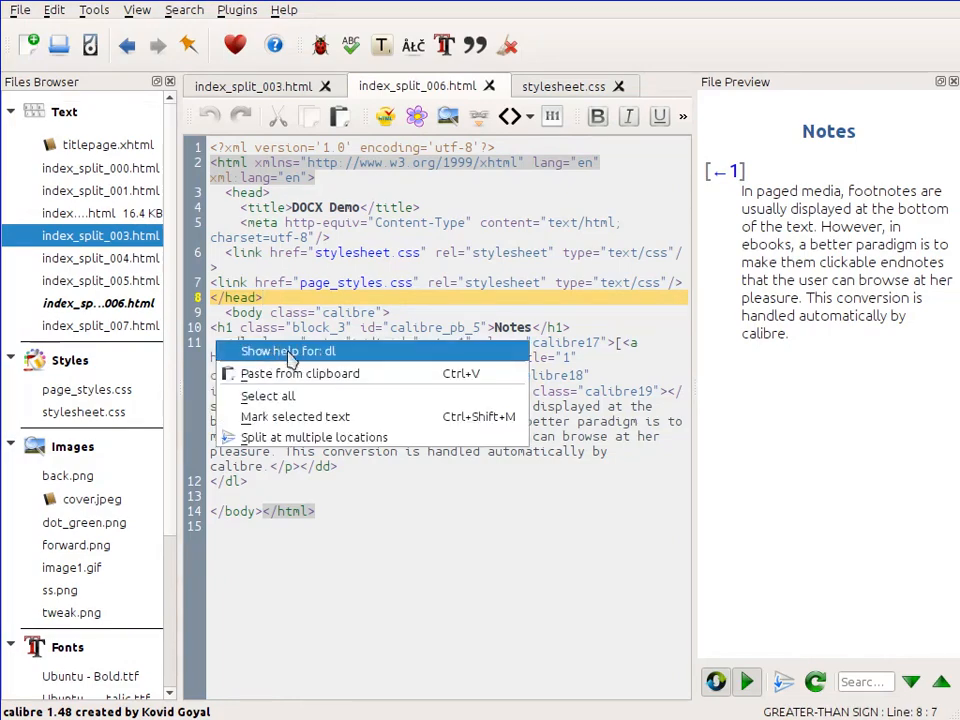
click(417, 510)
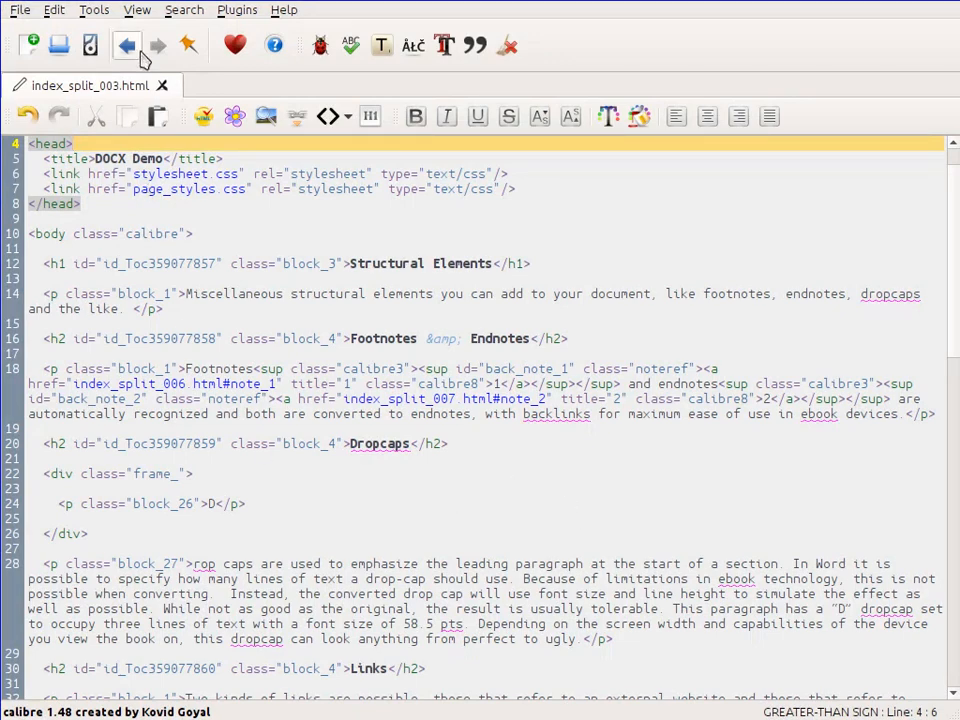
Step: Show Live CSS for the Dropcaps heading in index_split_003.html and jump to its .block_4 rule in stylesheet.css
click(140, 12)
click(180, 154)
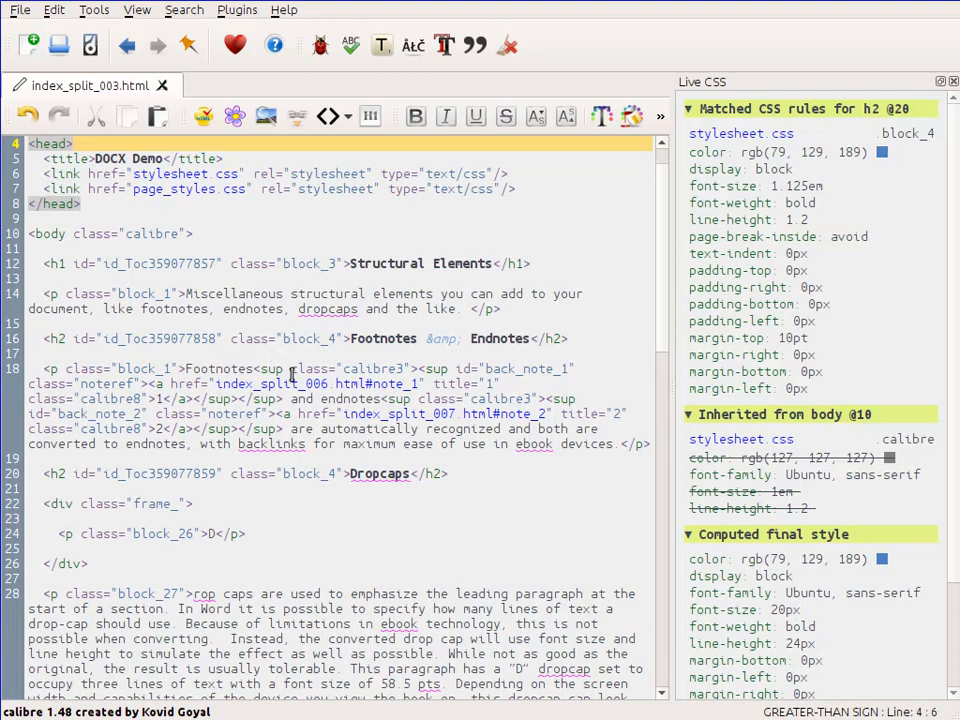
click(381, 474)
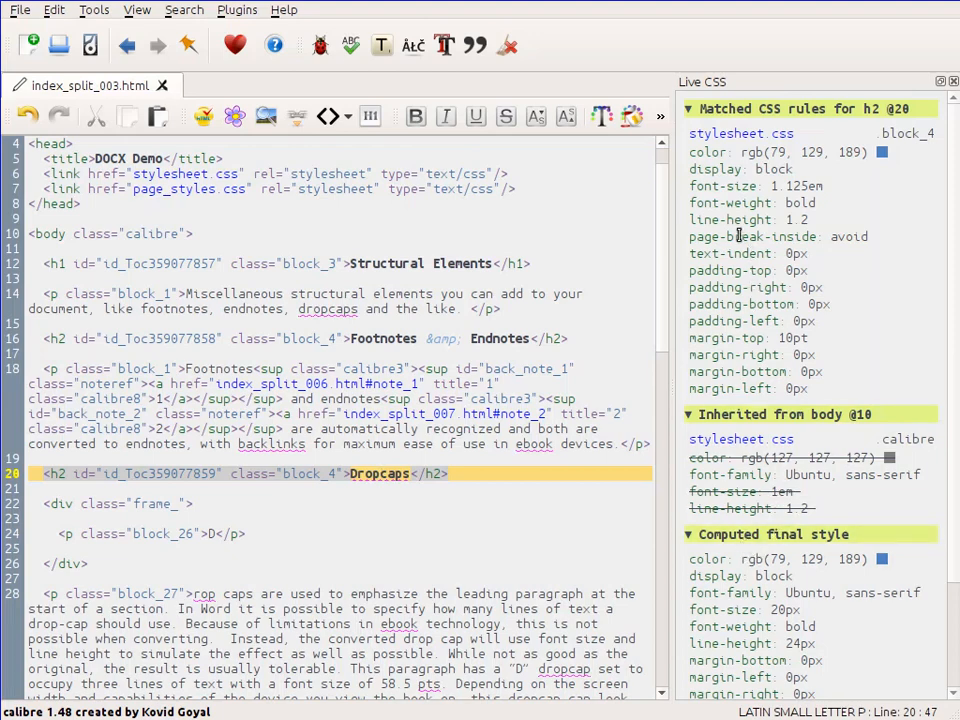
click(737, 146)
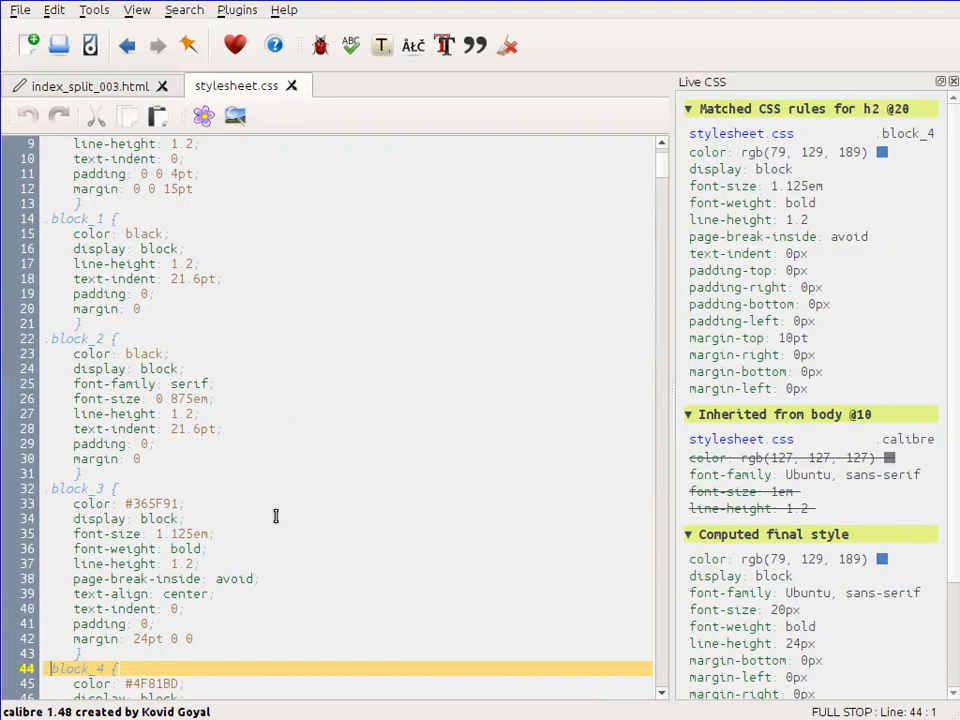
scroll(248, 536, down, 3)
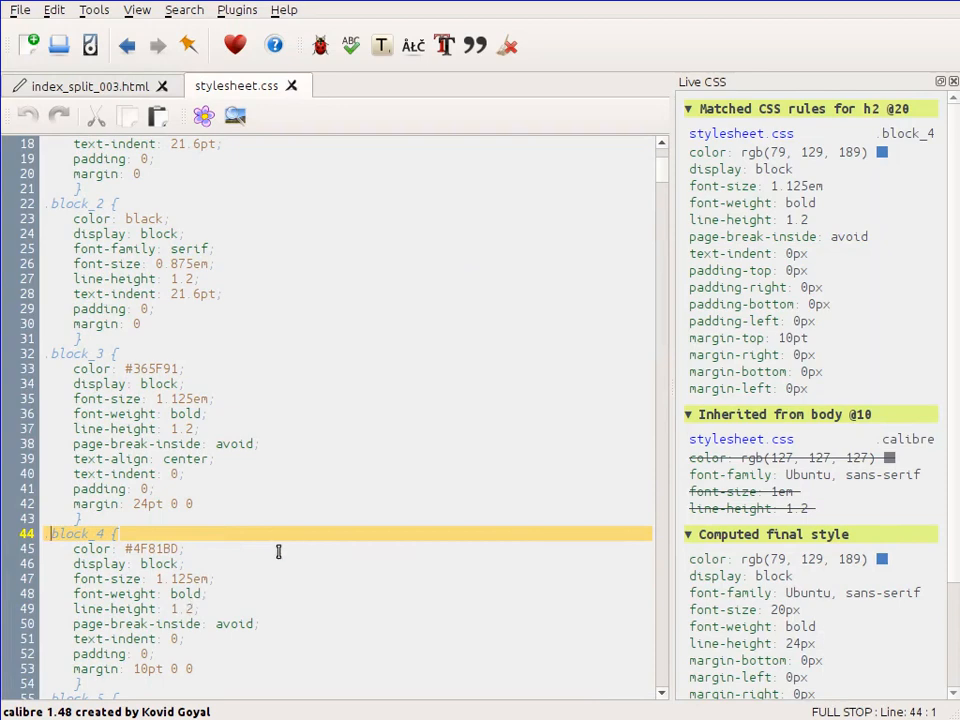
Step: Return to index_split_003.html and inspect the Live CSS rules of the block_27 paragraph about drop caps
click(84, 88)
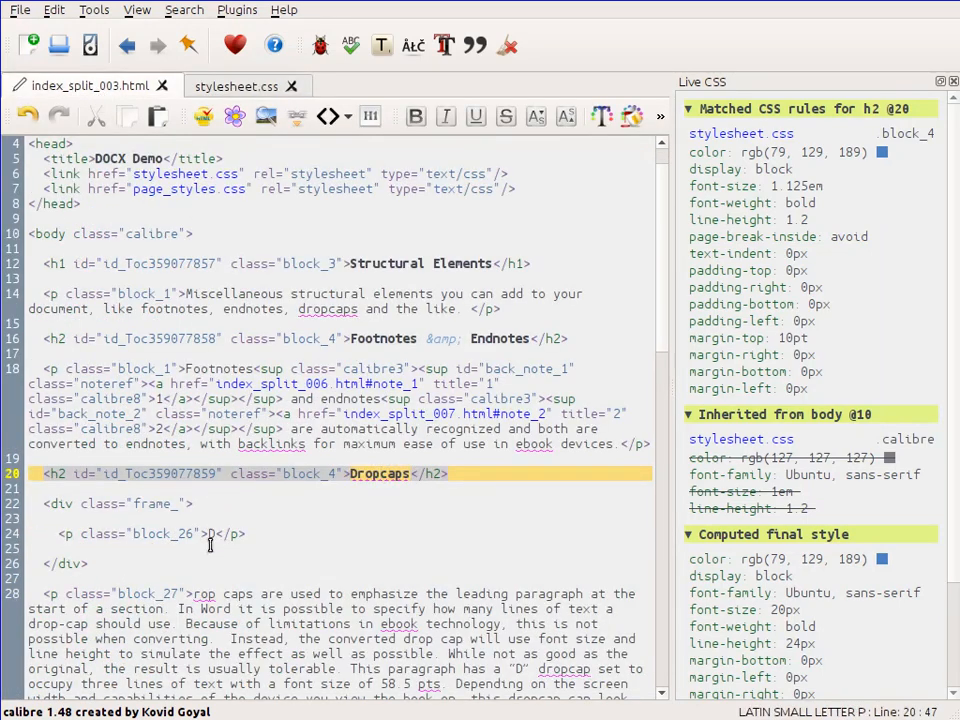
click(252, 593)
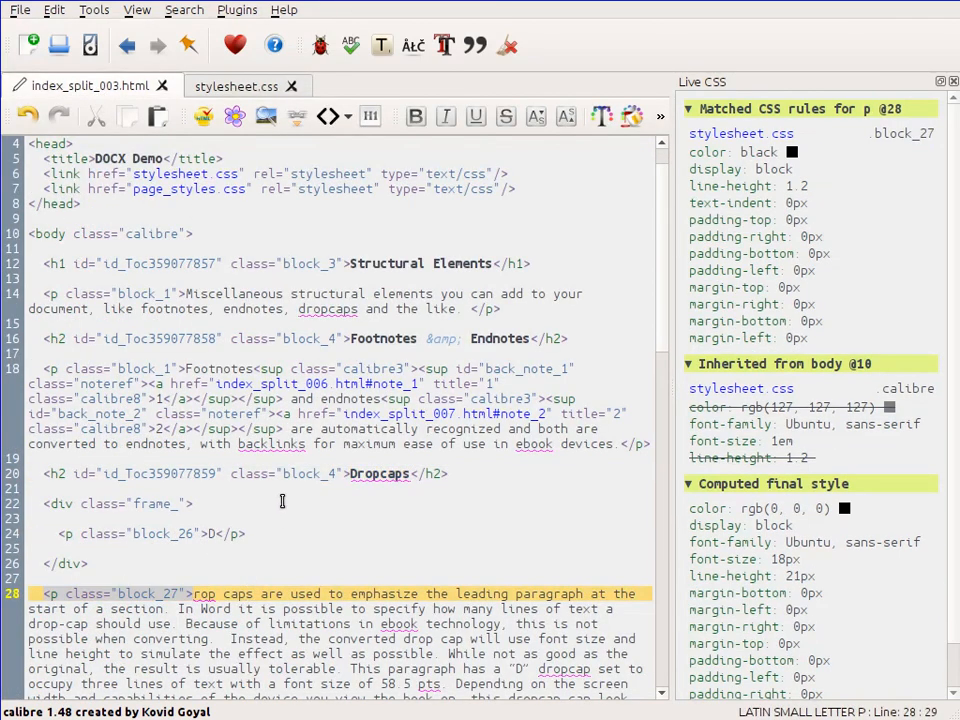
scroll(288, 472, down, 2)
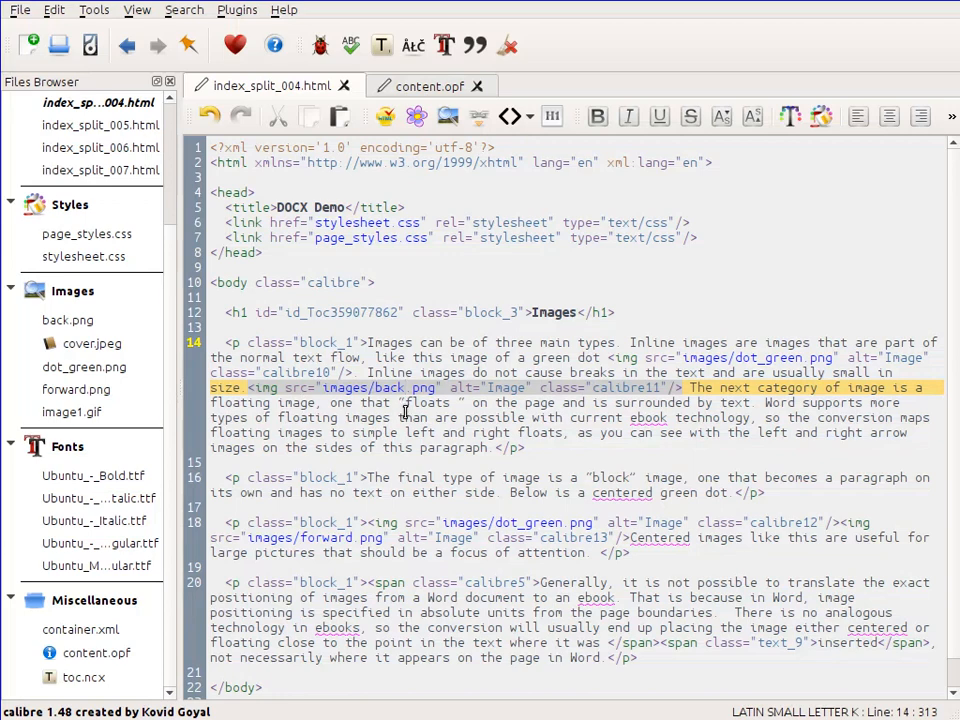
Step: Change the floating image's source in the first paragraph of index_split_004.html to images/back2.png
text(2)
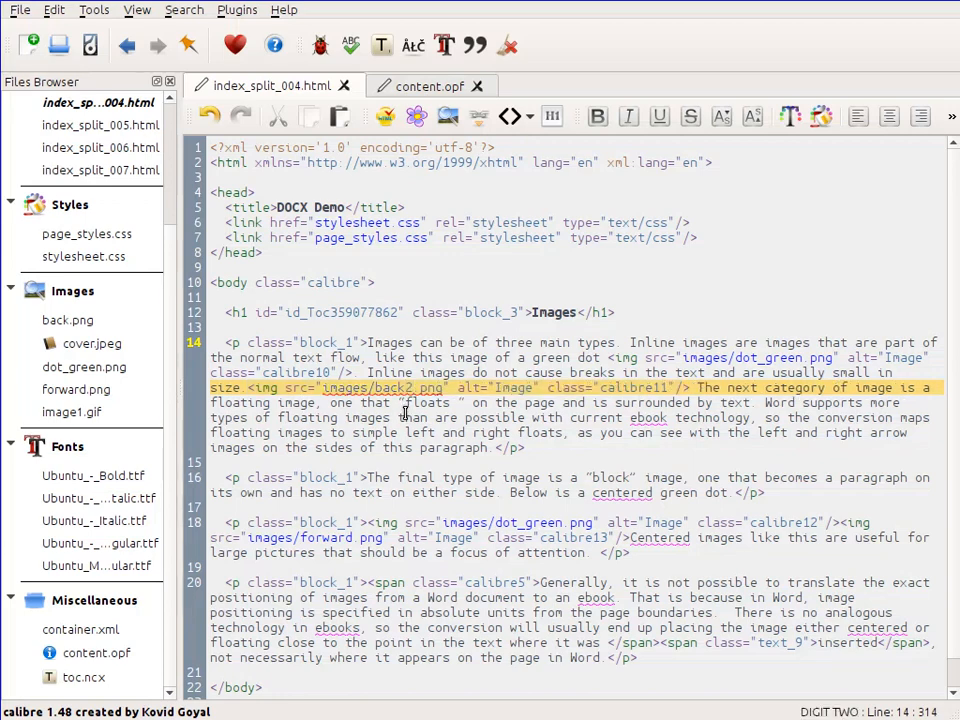
drag(450, 418, 449, 432)
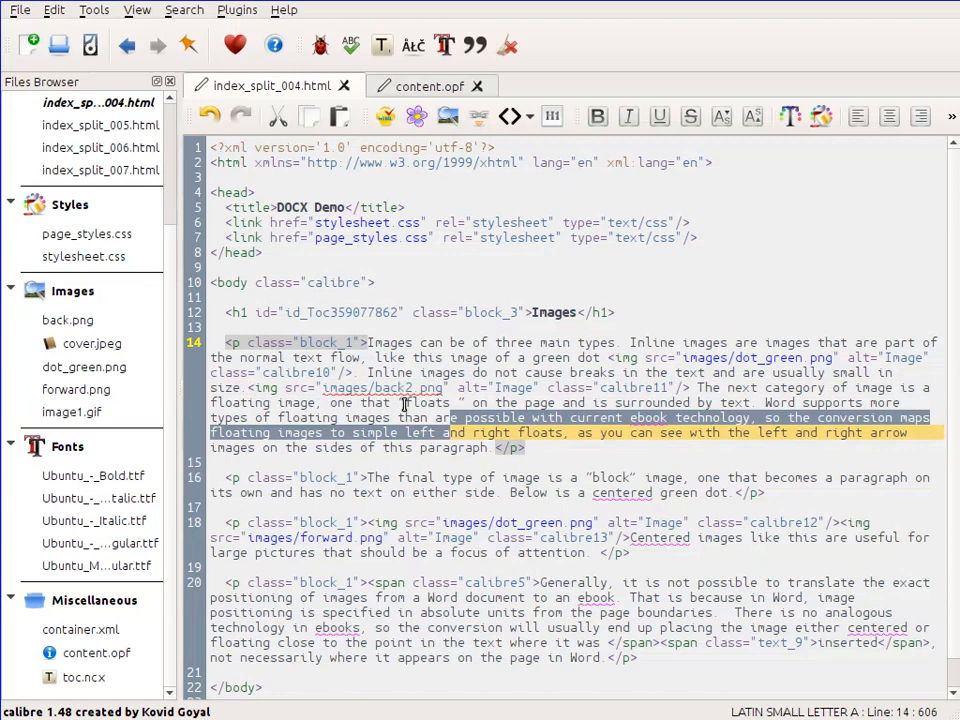
click(428, 372)
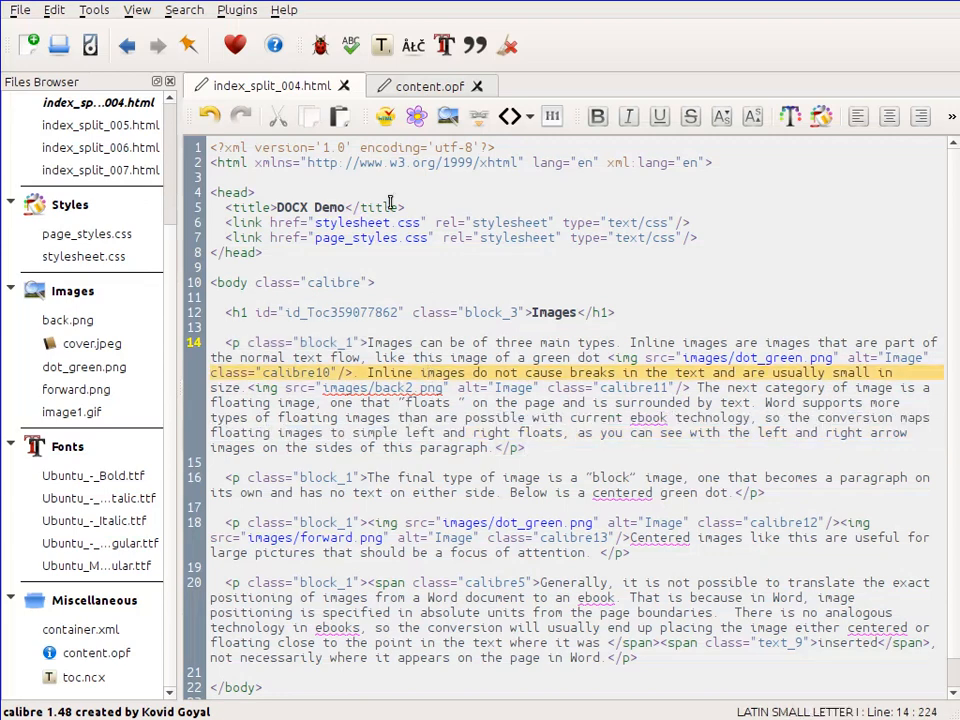
Step: In the content.opf manifest, set the media-type of cover.jpeg to image/png
click(428, 88)
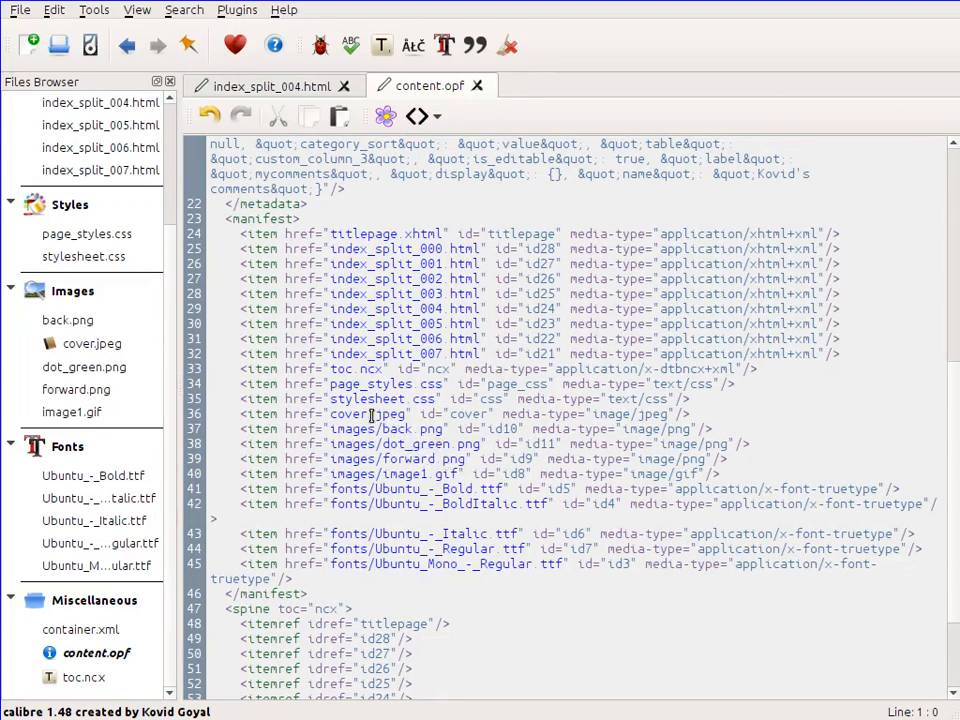
click(666, 415)
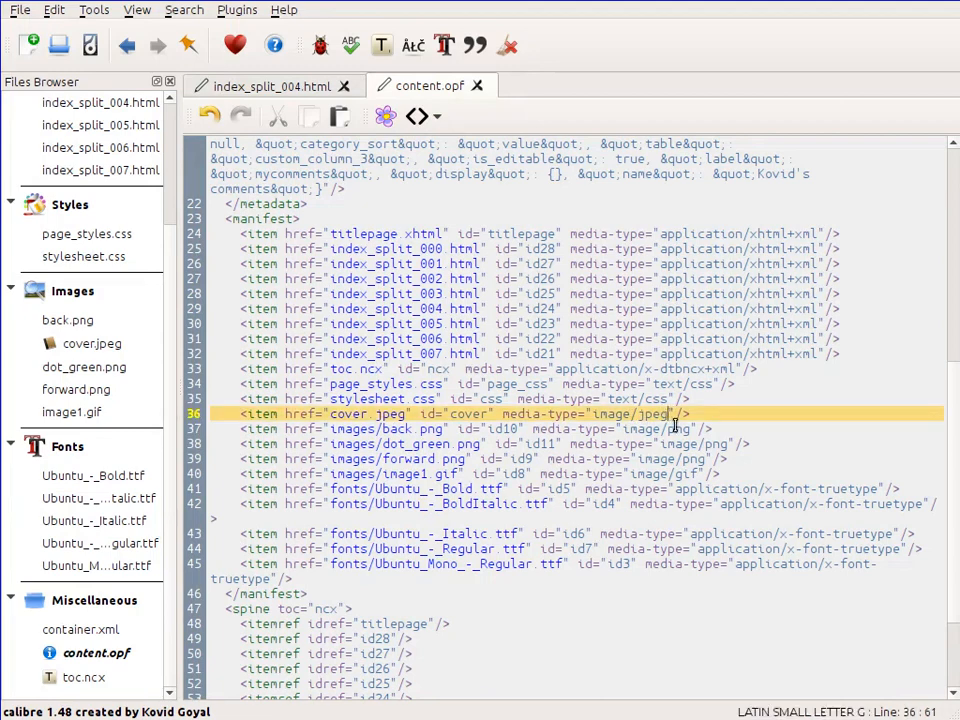
key(BackSpace)
key(BackSpace)
key(BackSpace)
key(BackSpace)
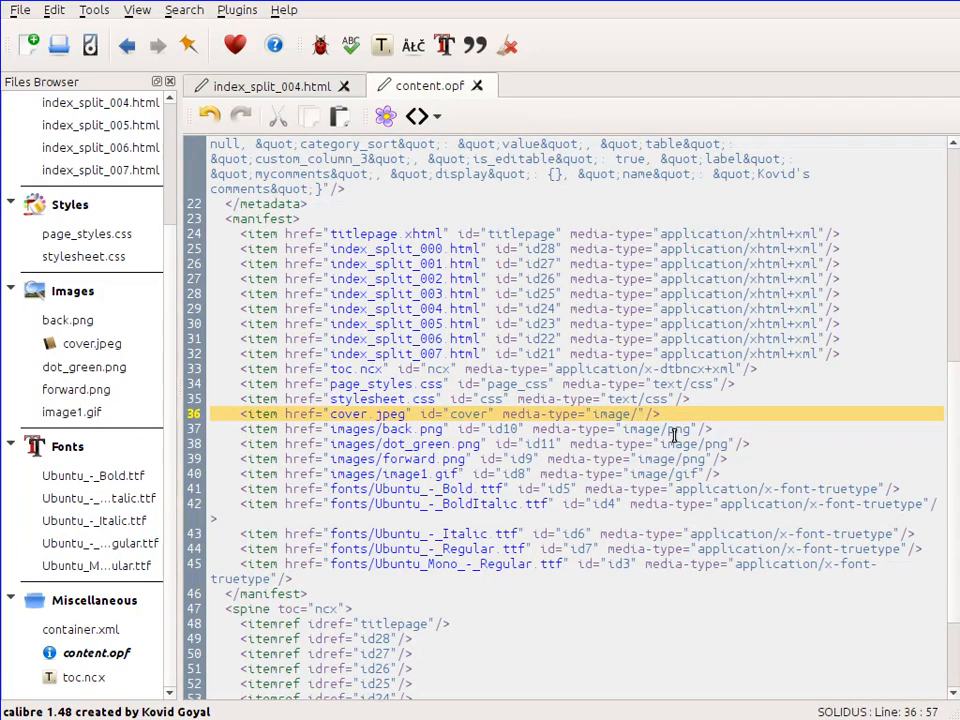
text(png)
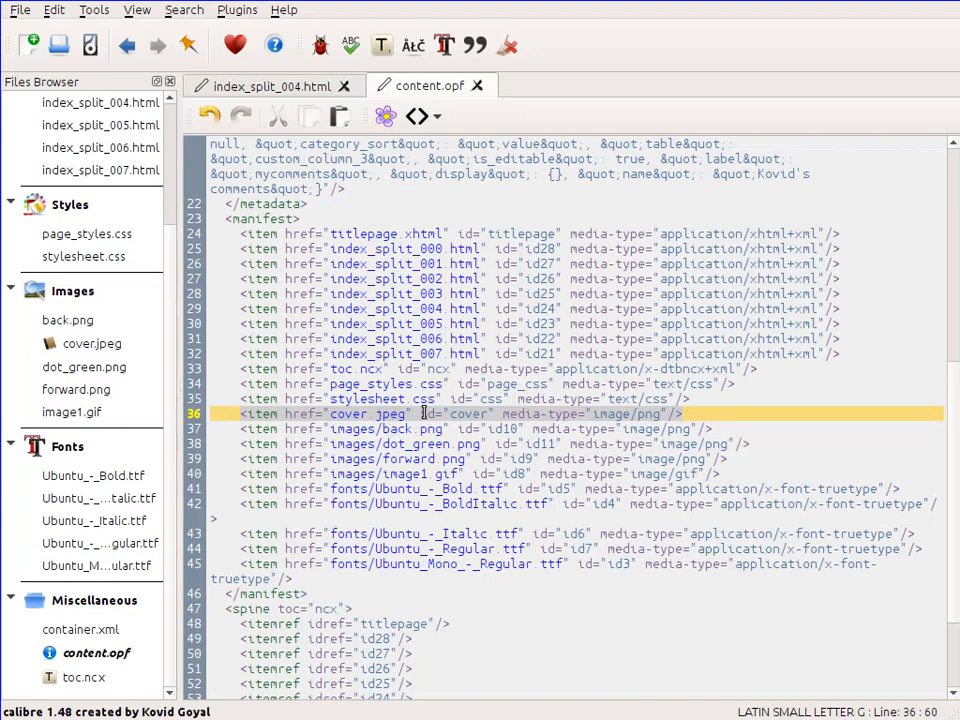
Step: Run the book check and read the details of the reported problems
click(320, 48)
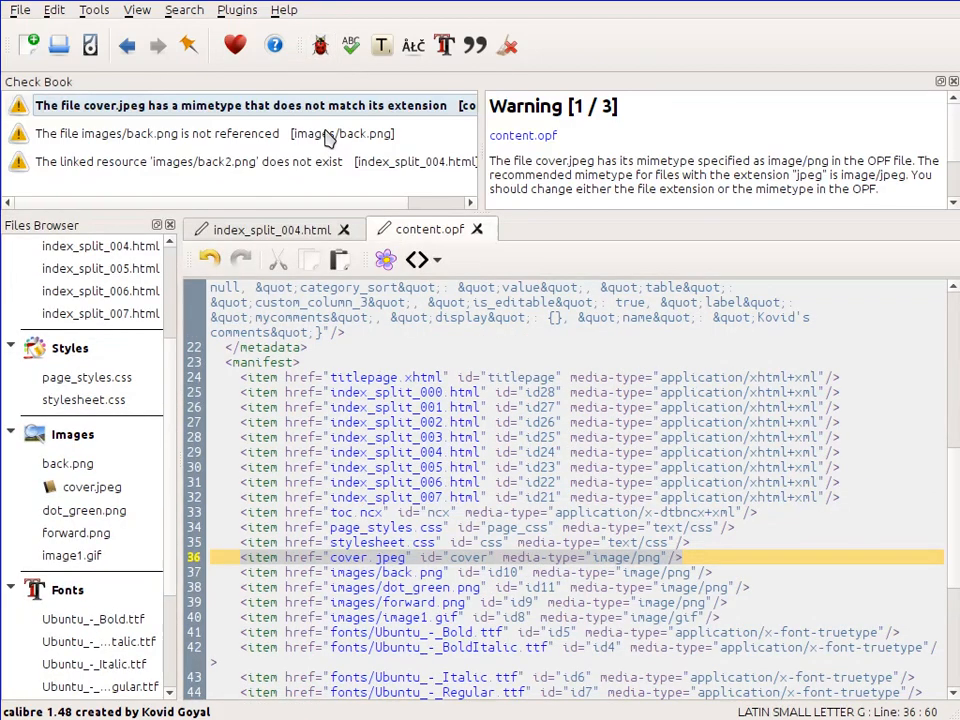
click(199, 160)
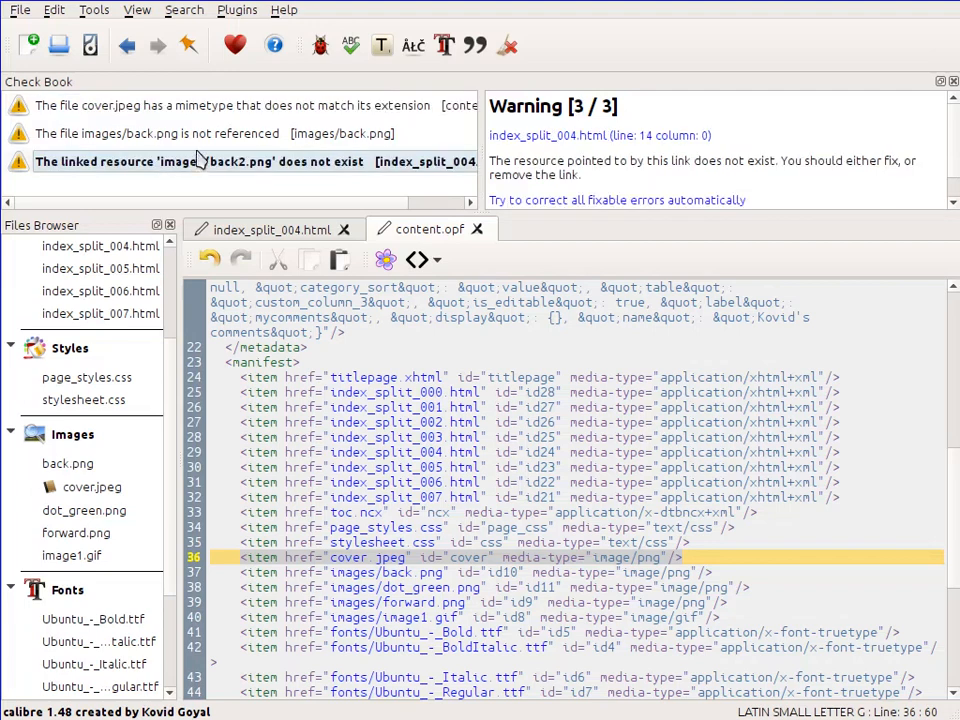
click(203, 133)
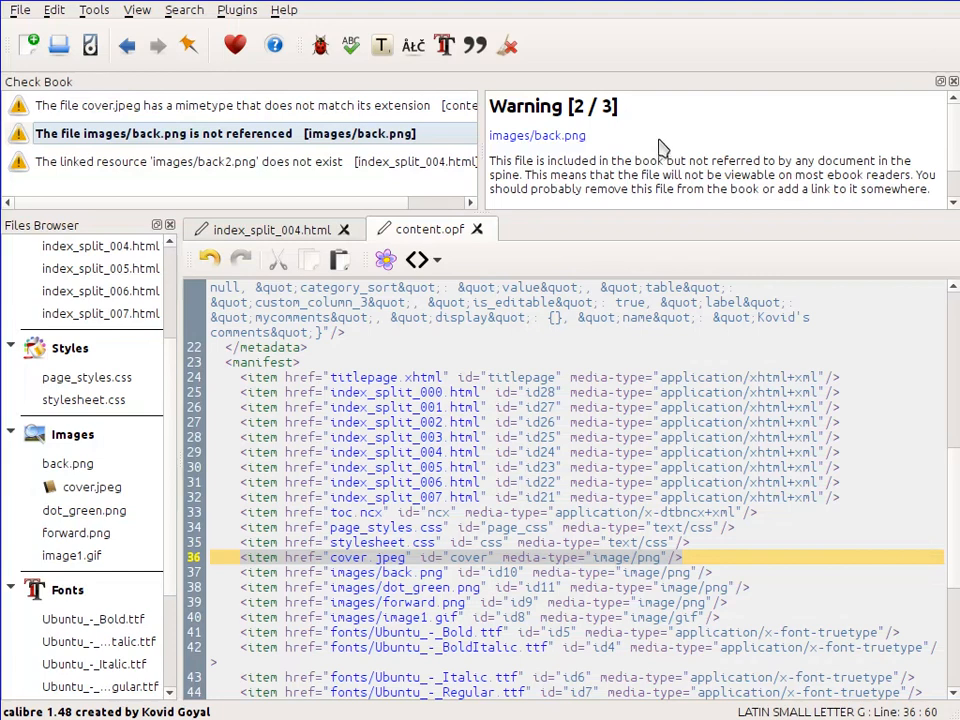
scroll(640, 160, down, 1)
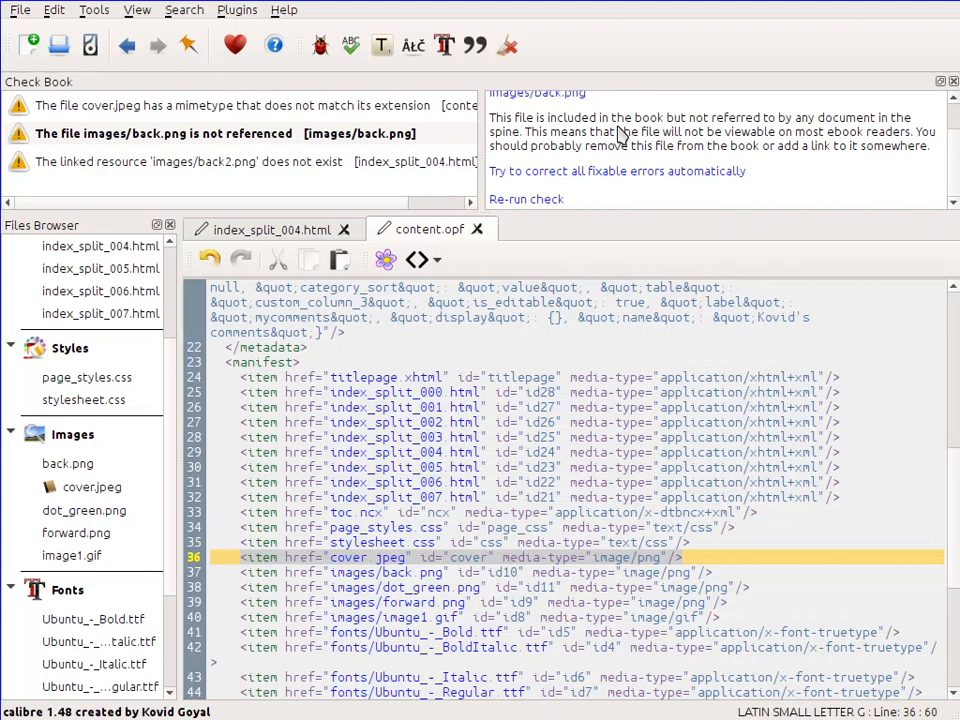
Step: Go to the broken image link from the check results and correct its source to images/back.png
click(165, 170)
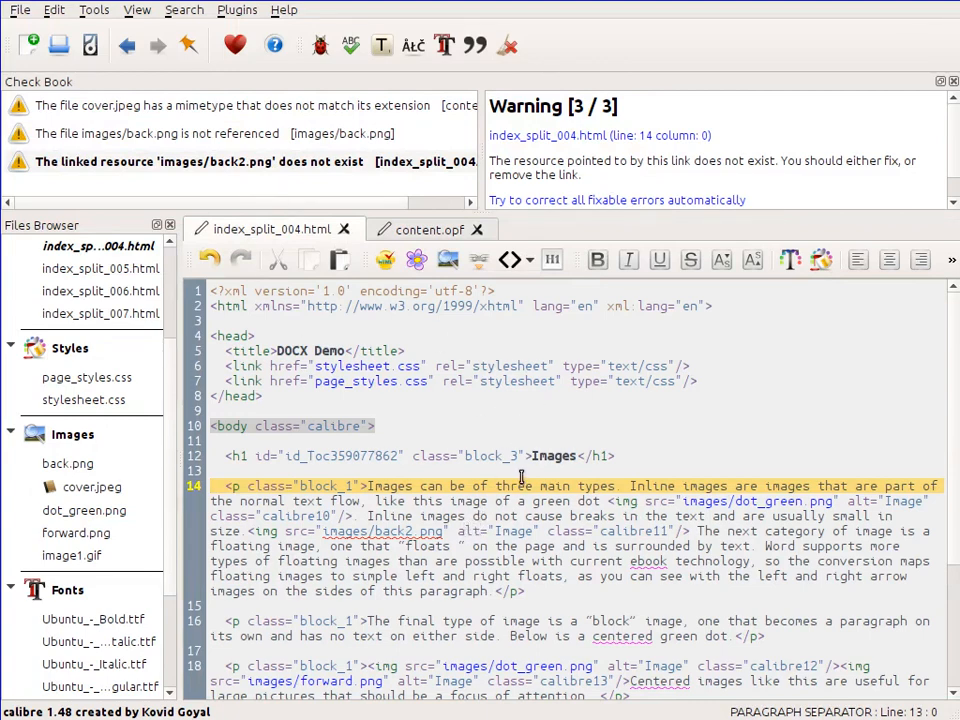
click(413, 531)
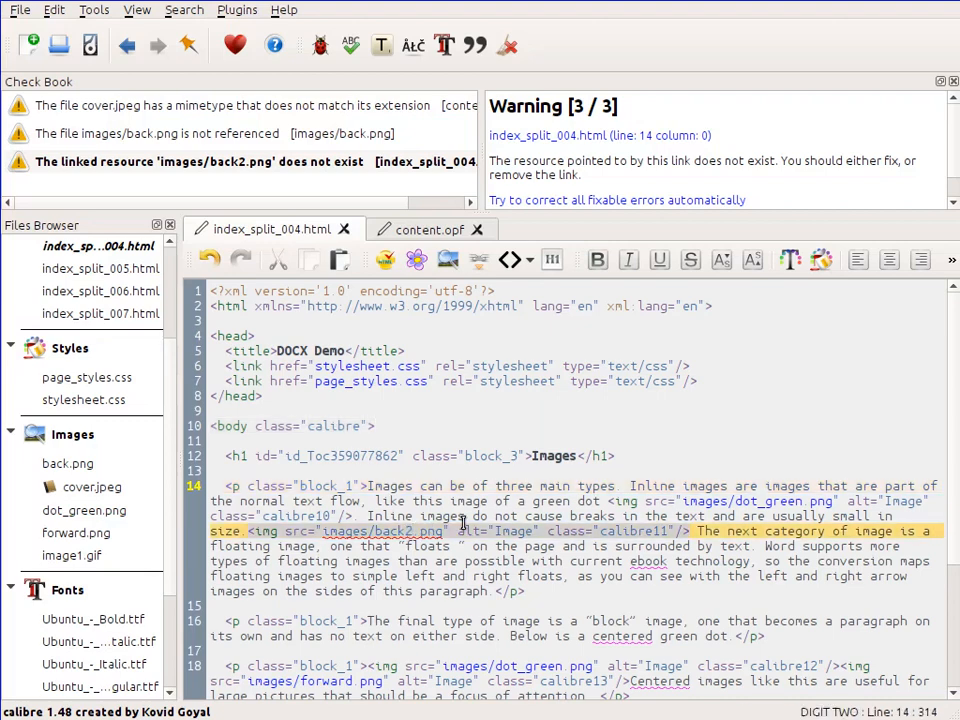
key(BackSpace)
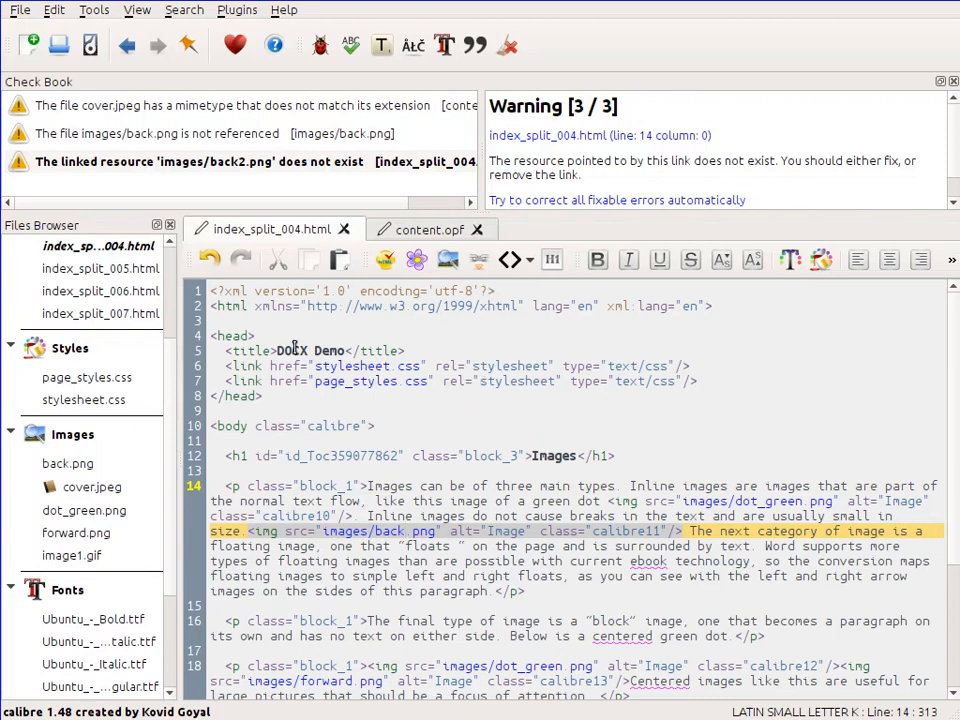
Step: Apply the check tool's fix that changes the mimetype of cover.jpeg to image/jpeg, and view content.opf
click(250, 106)
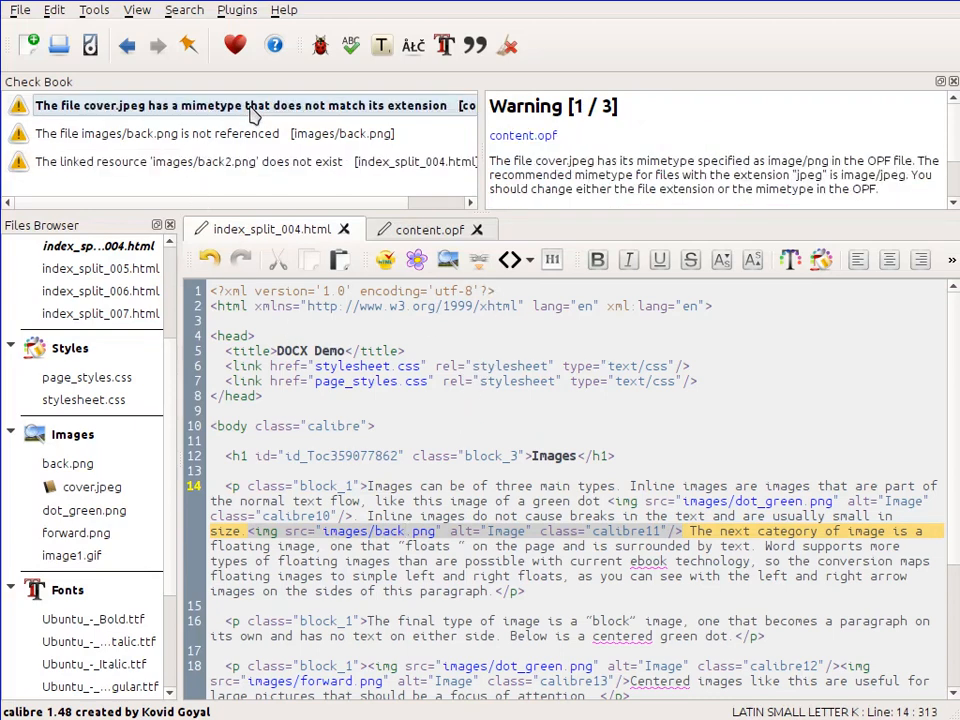
scroll(652, 175, down, 3)
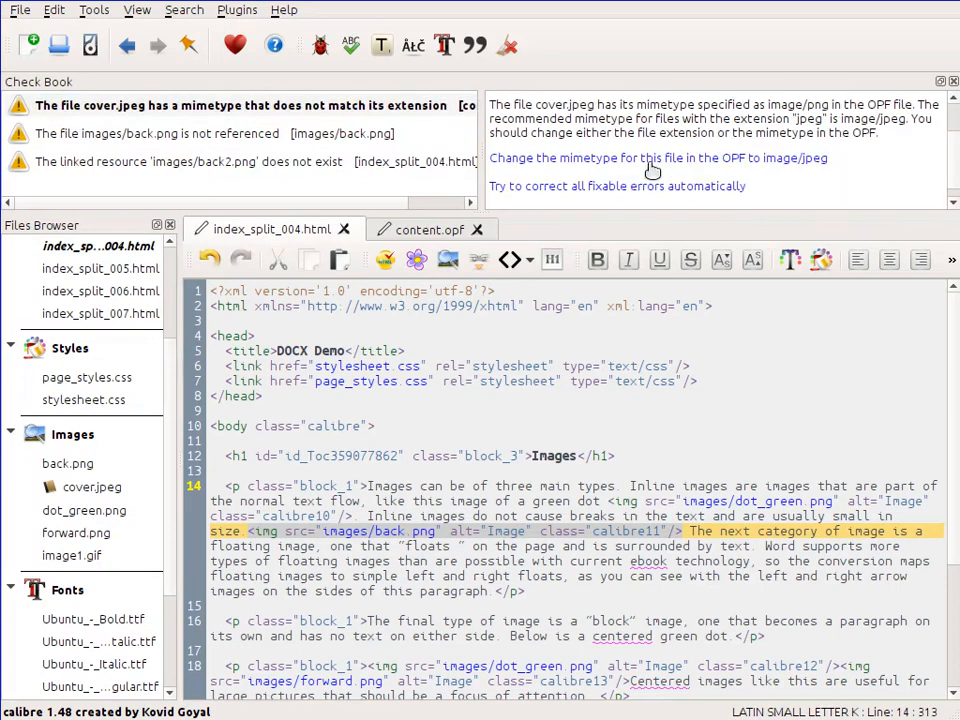
click(601, 162)
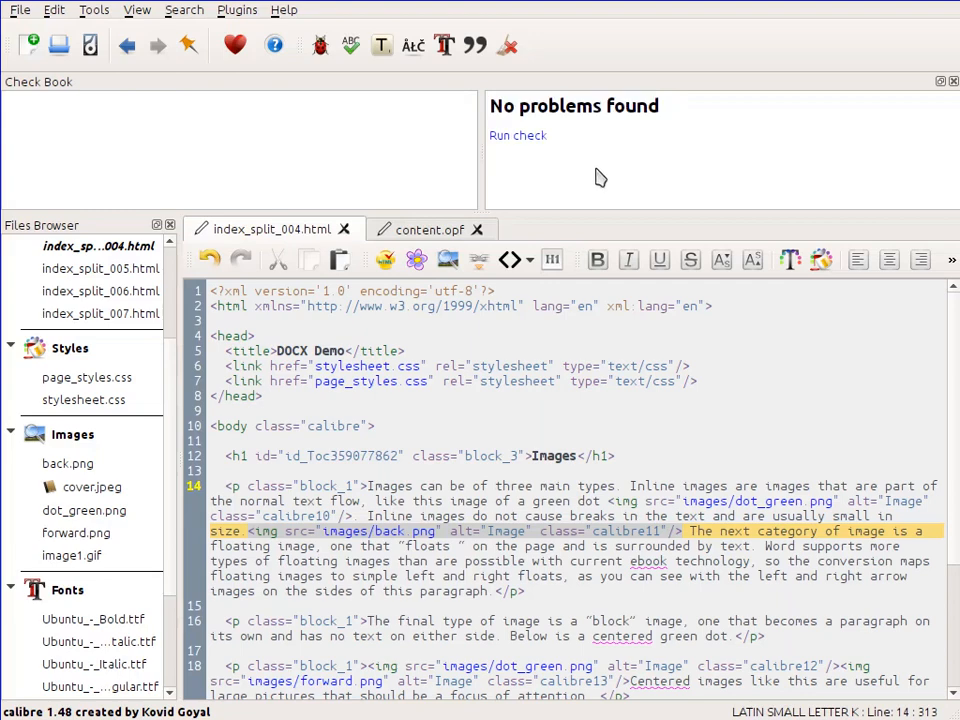
click(432, 231)
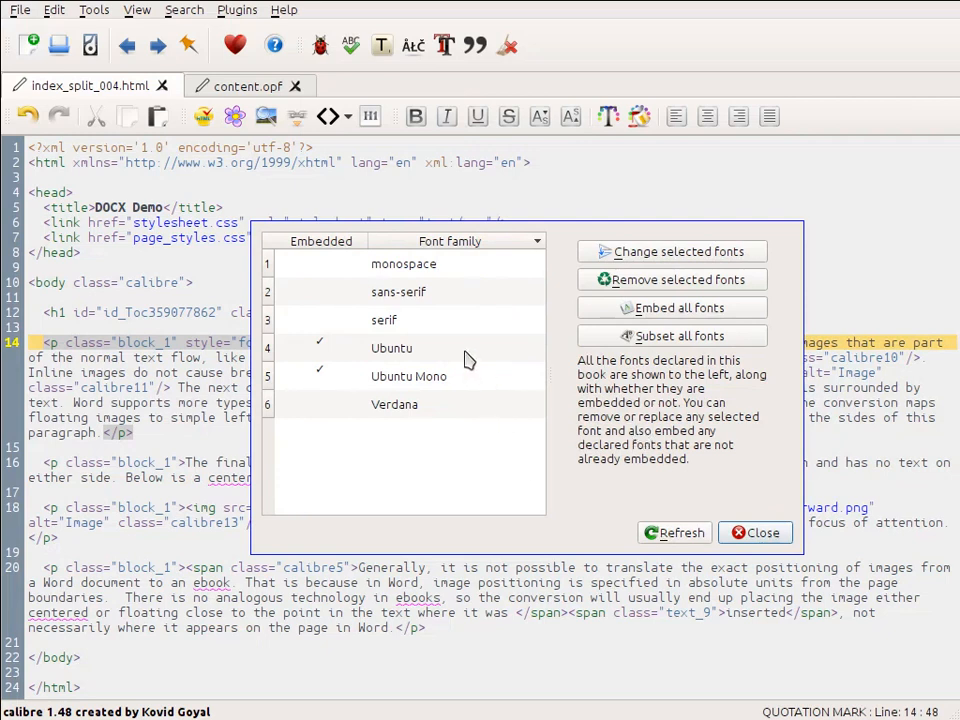
Step: Replace the Verdana font with Candara throughout the book in the font manager
click(440, 414)
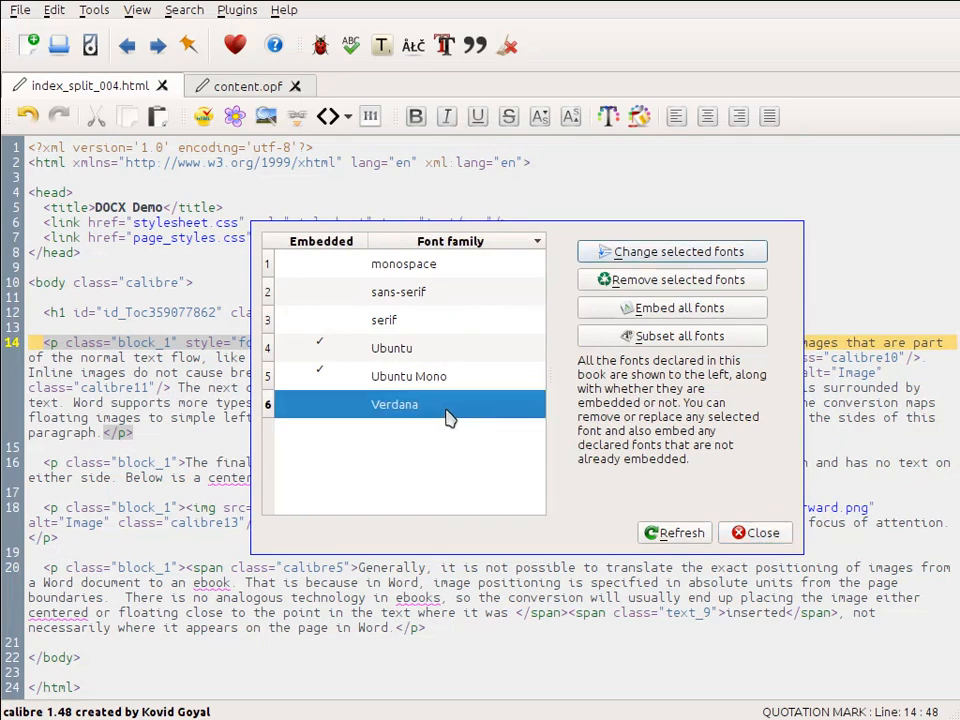
click(664, 255)
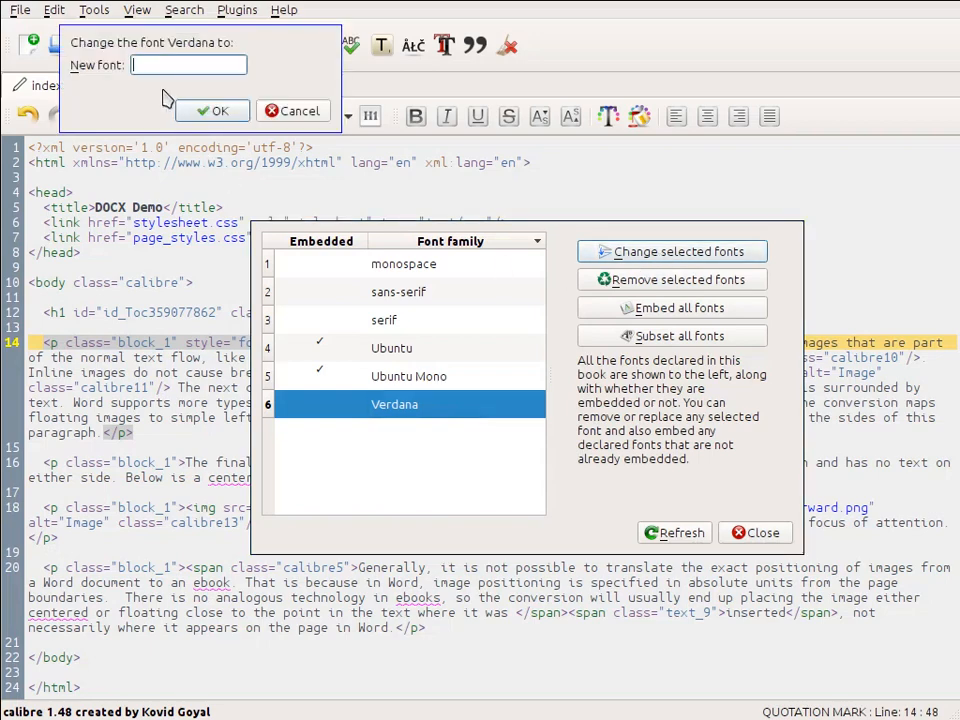
text(Canda)
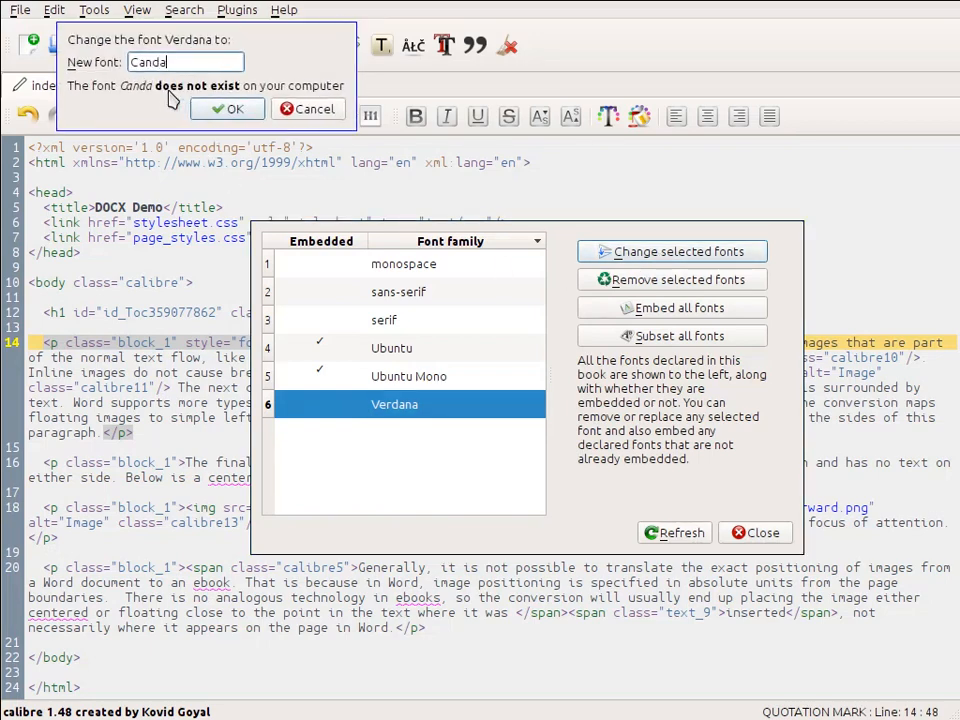
text(ra)
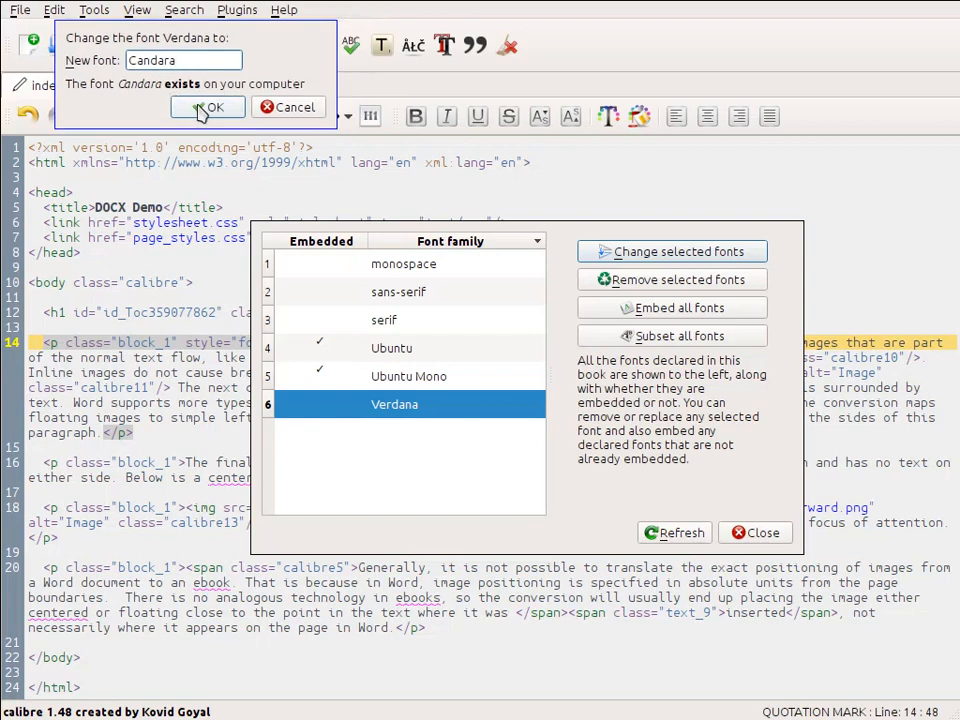
click(203, 107)
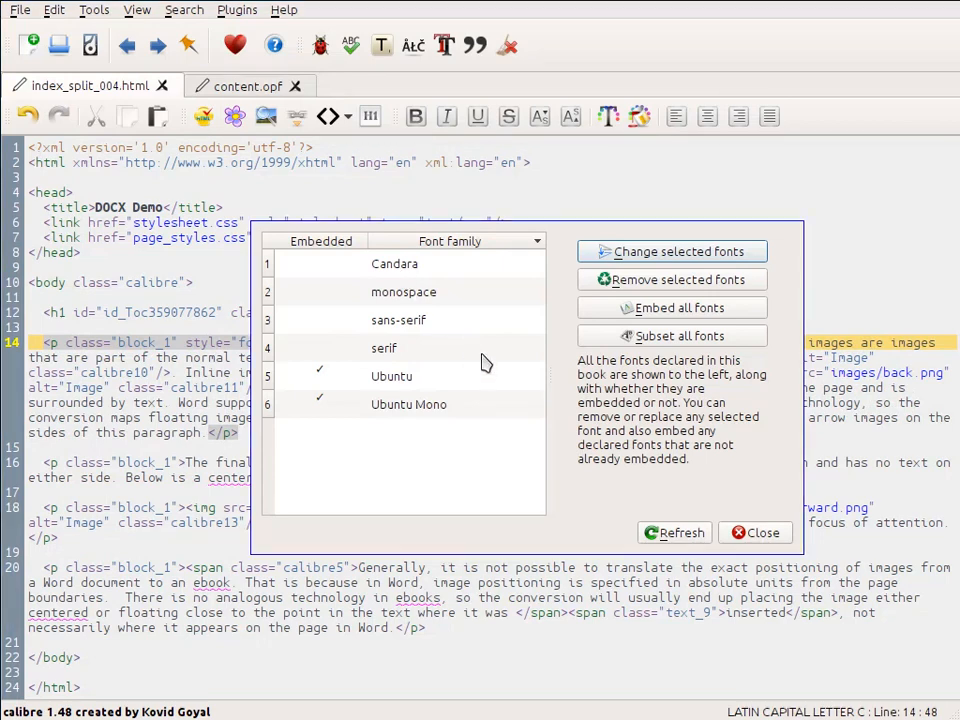
Step: Embed all referenced fonts in the book
drag(484, 364, 440, 376)
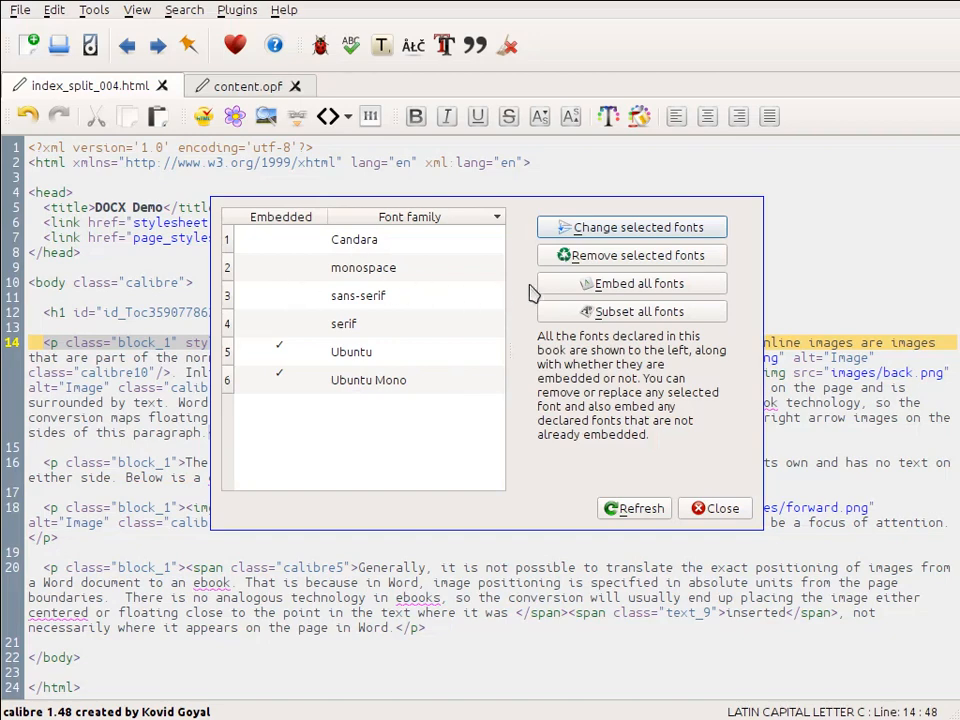
click(625, 285)
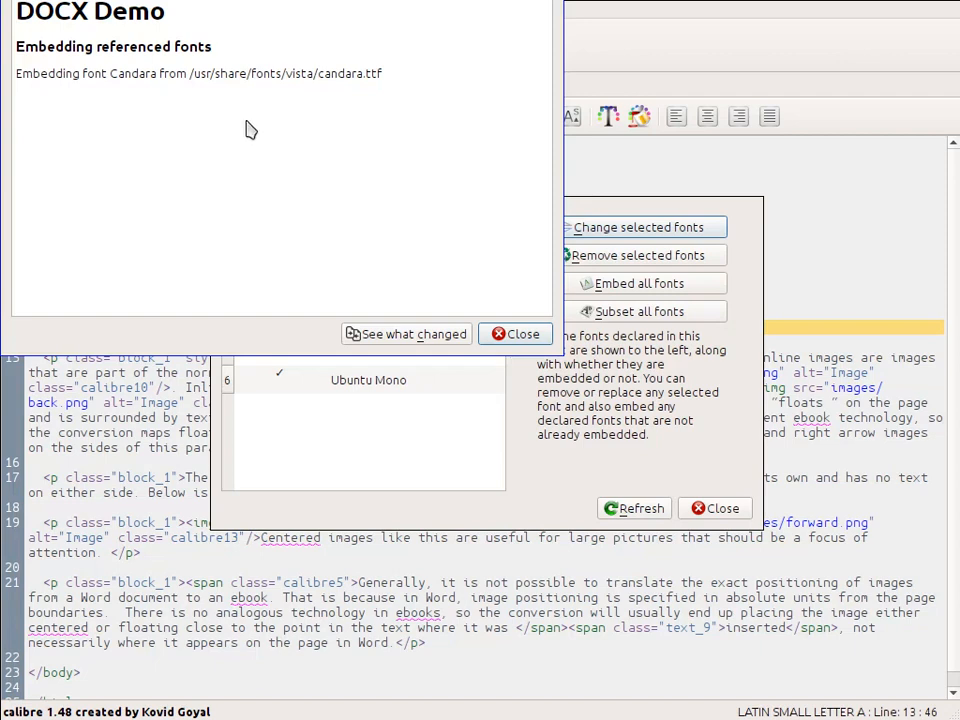
Step: Review what embedding the fonts changed in the book, close the comparison, and subset all fonts
click(397, 343)
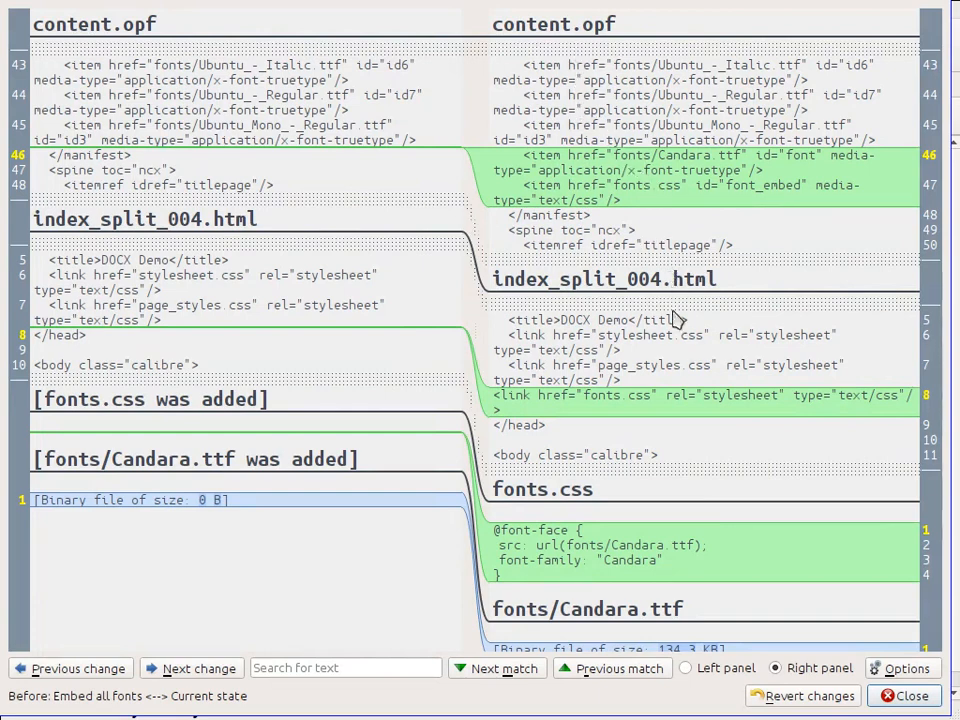
scroll(678, 355, down, 1)
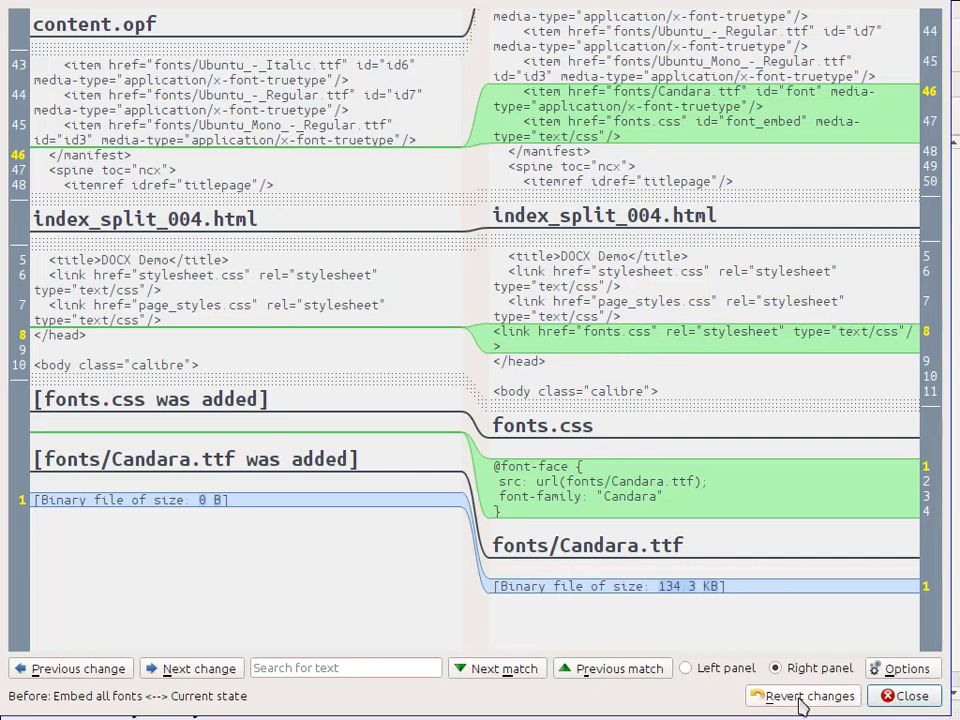
click(903, 696)
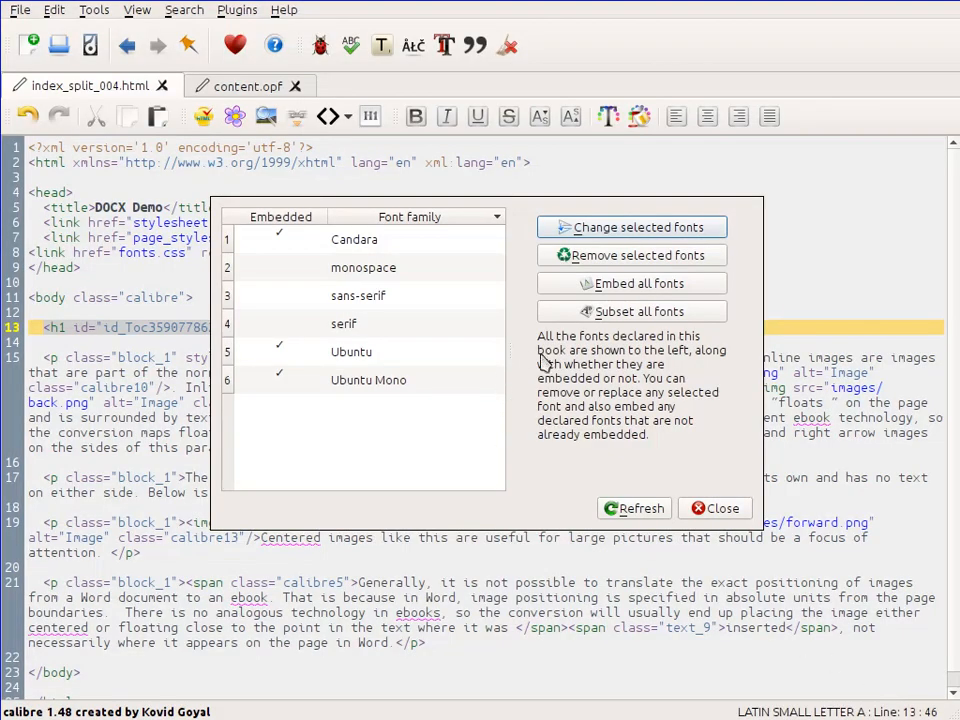
click(628, 316)
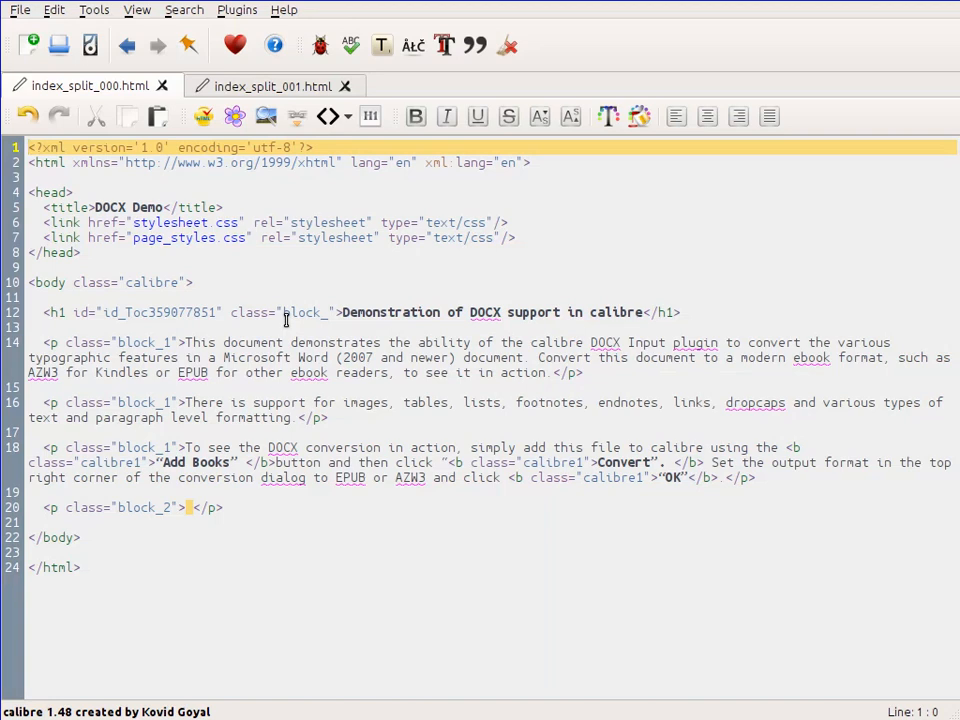
Step: Show the Checkpoints list and create a checkpoint named "before large operation"
click(136, 12)
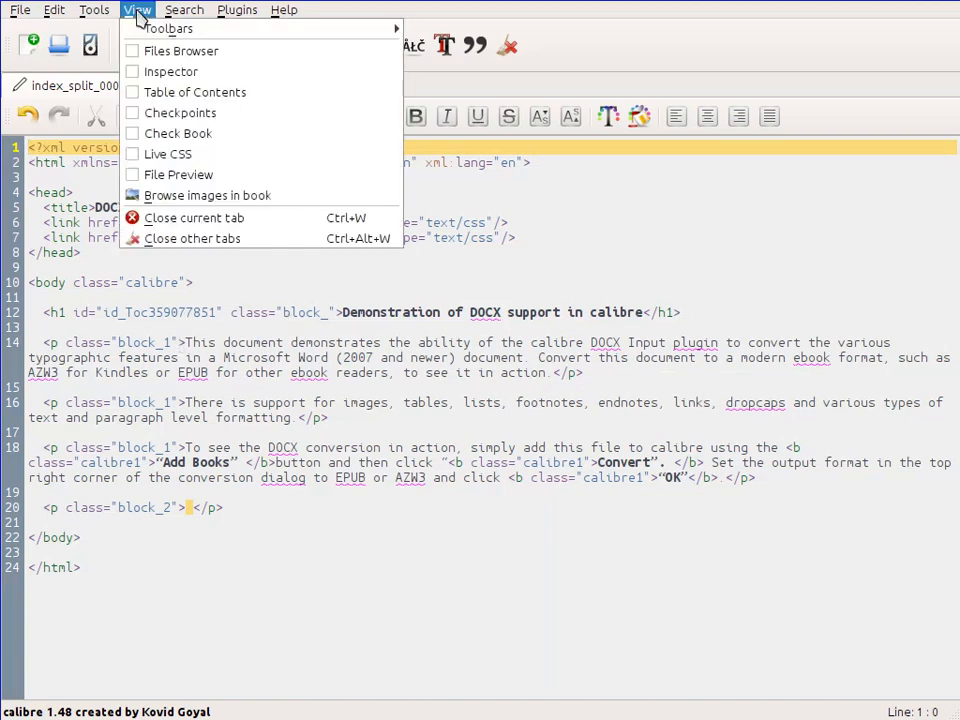
click(224, 115)
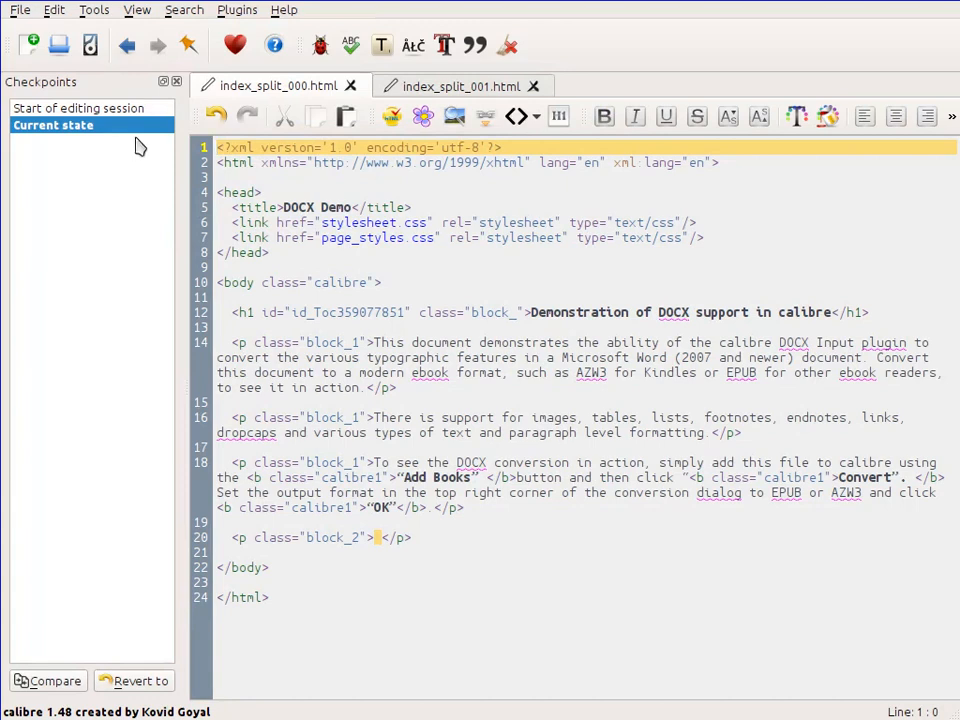
click(188, 47)
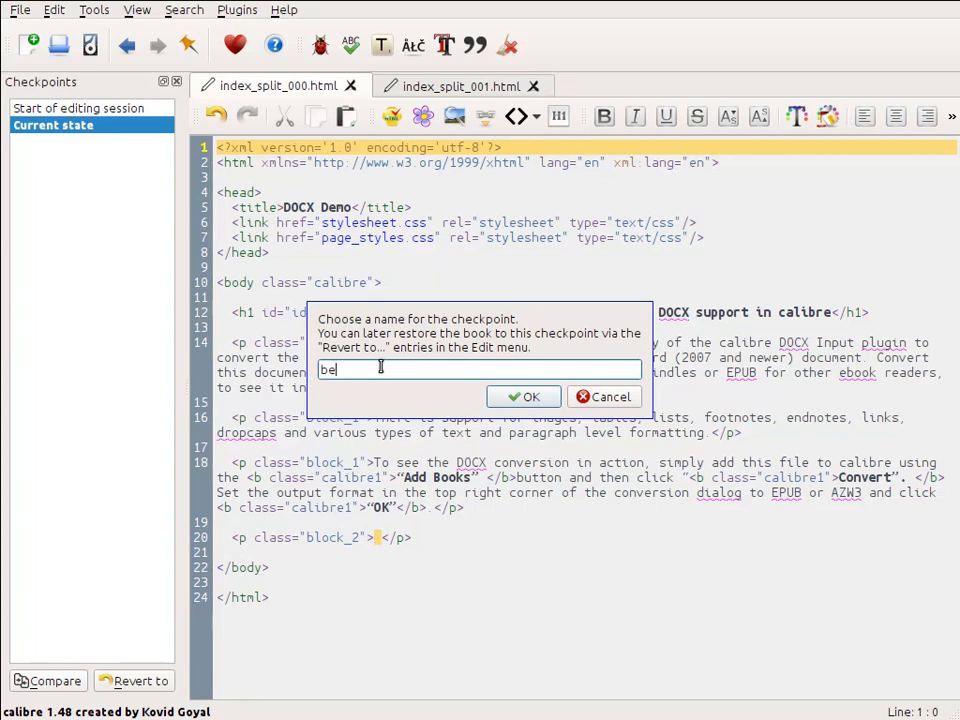
text(before large oper)
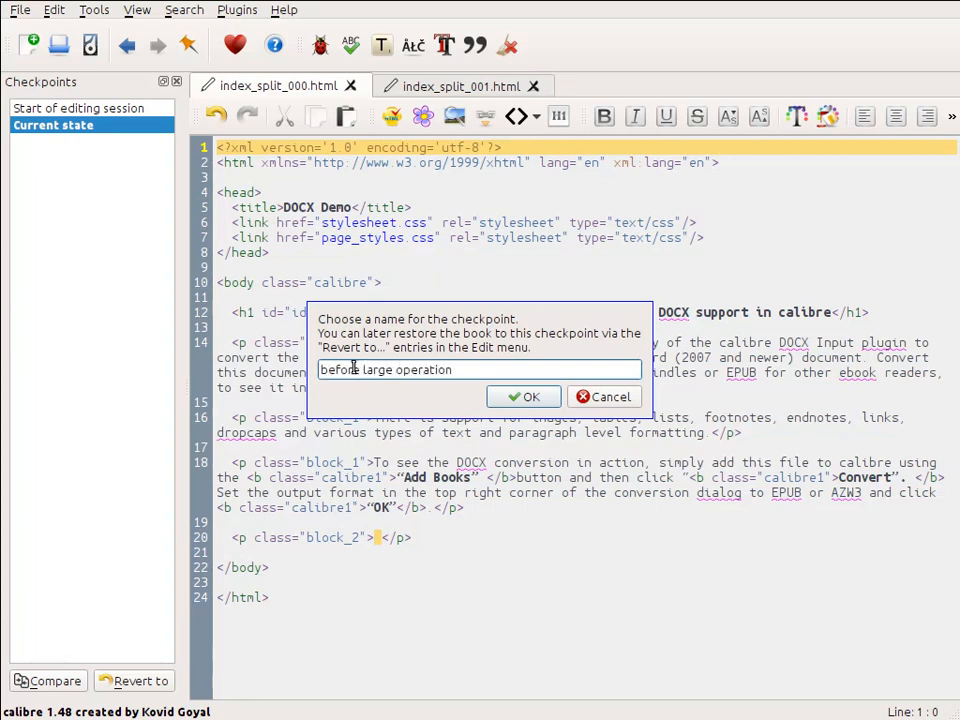
text(ation)
click(521, 397)
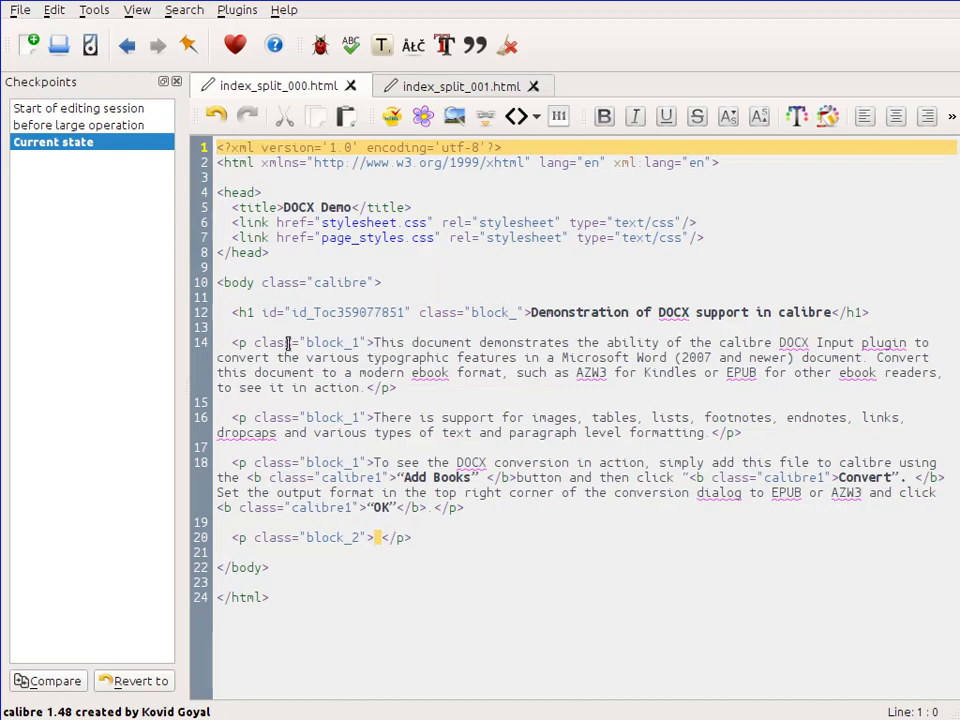
Step: Replace every " and " (including its surrounding spaces) with "<b>and</b>" in all text files, using Regex mode
click(184, 10)
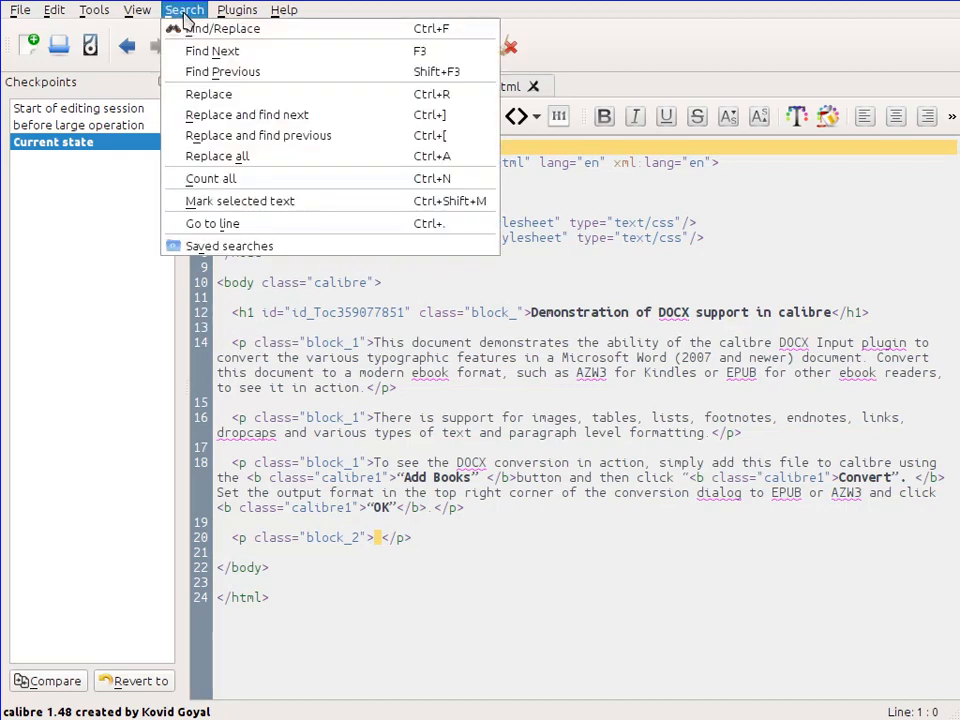
click(192, 28)
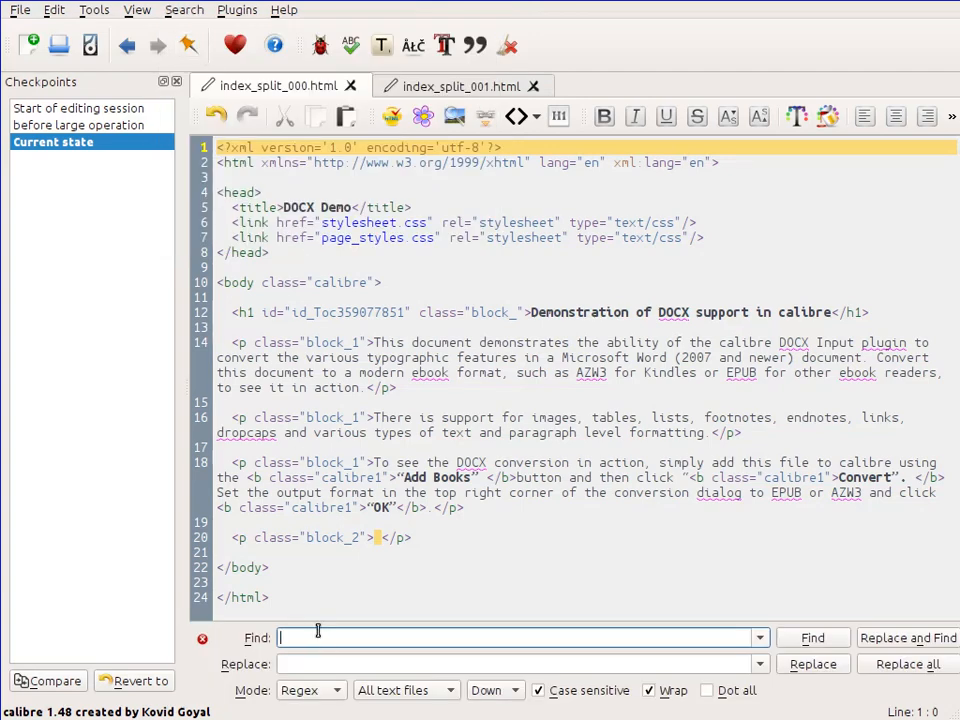
text(and)
click(295, 660)
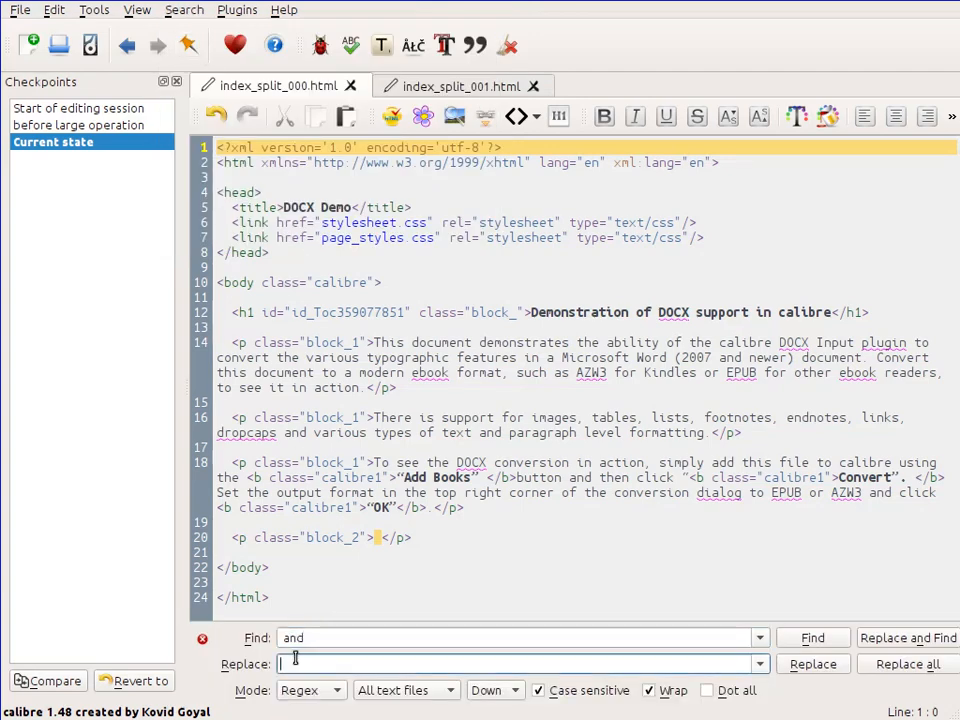
text(<)
key(Down)
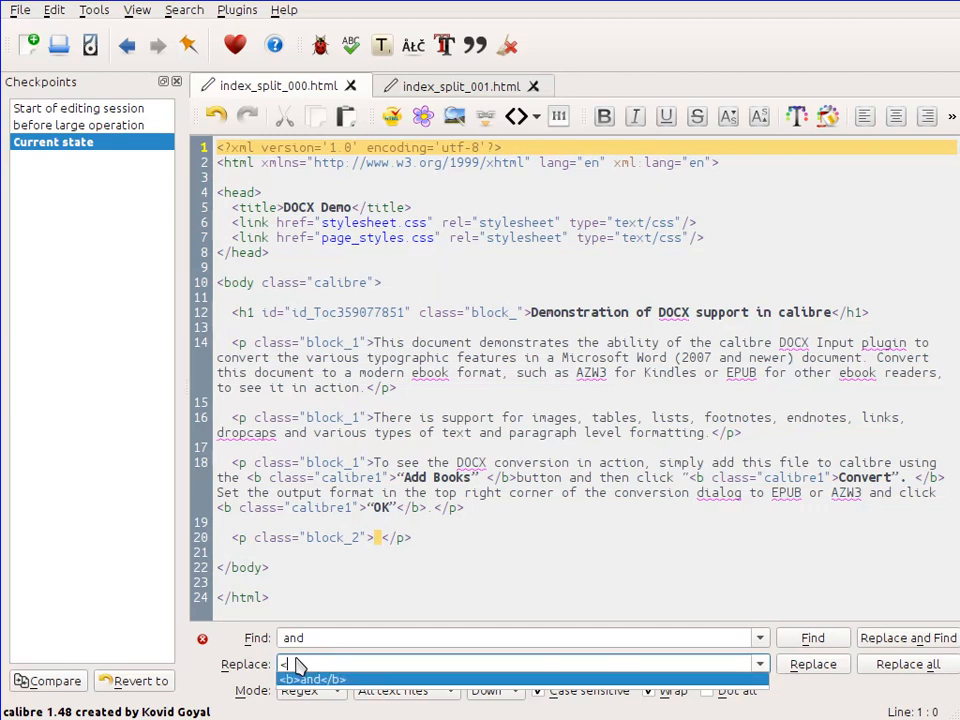
key(Return)
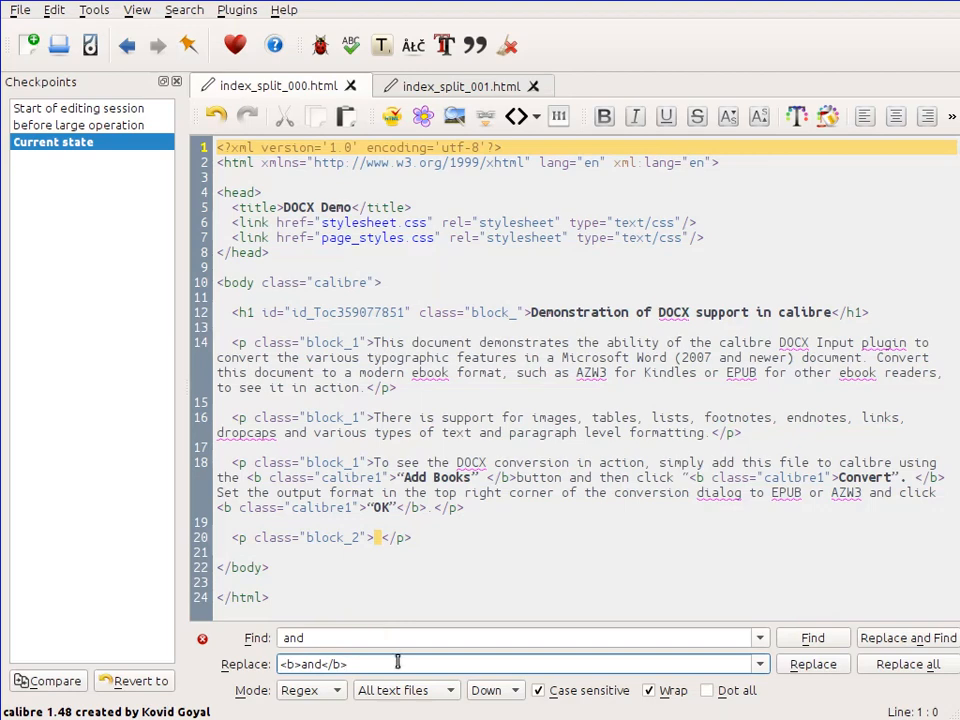
click(893, 671)
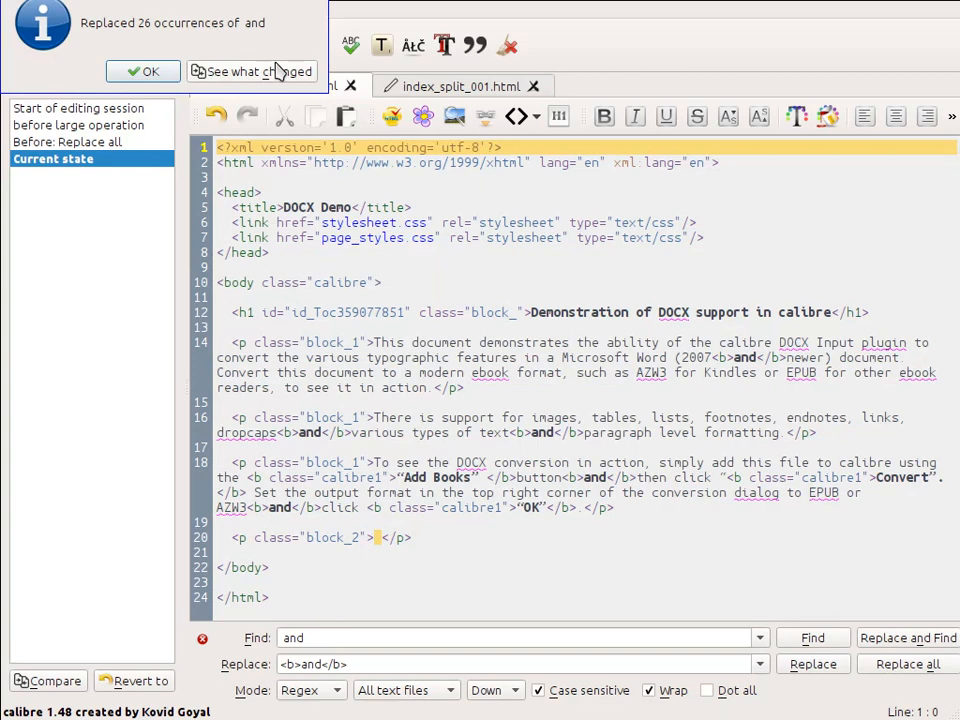
click(150, 72)
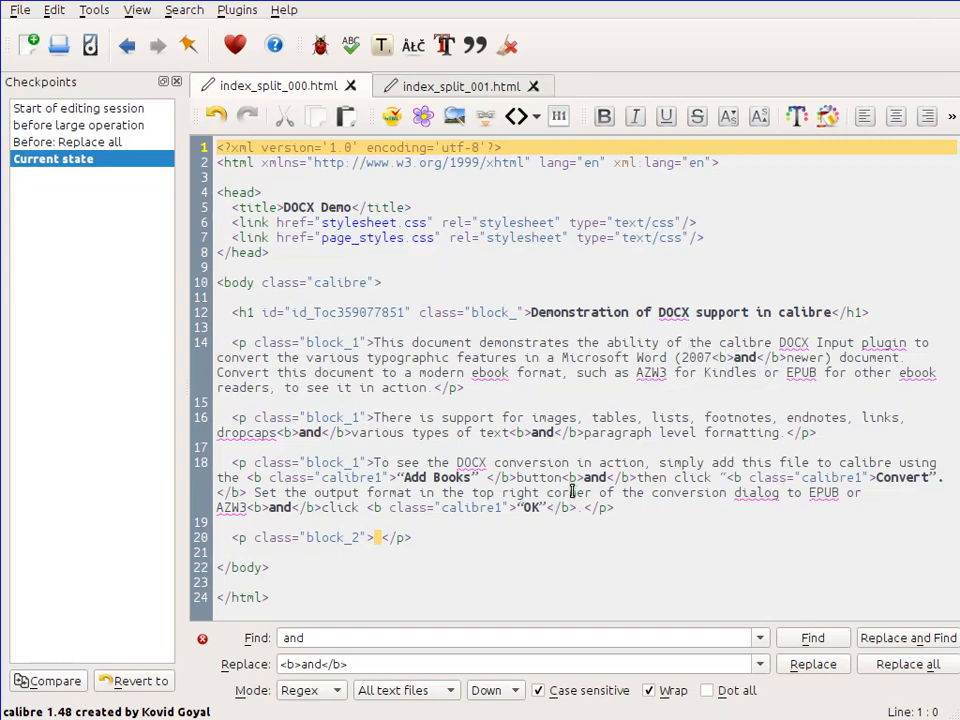
Step: View index_split_001.html and compare the "before large operation" checkpoint with the current state, reviewing the differences across the HTML files
click(435, 88)
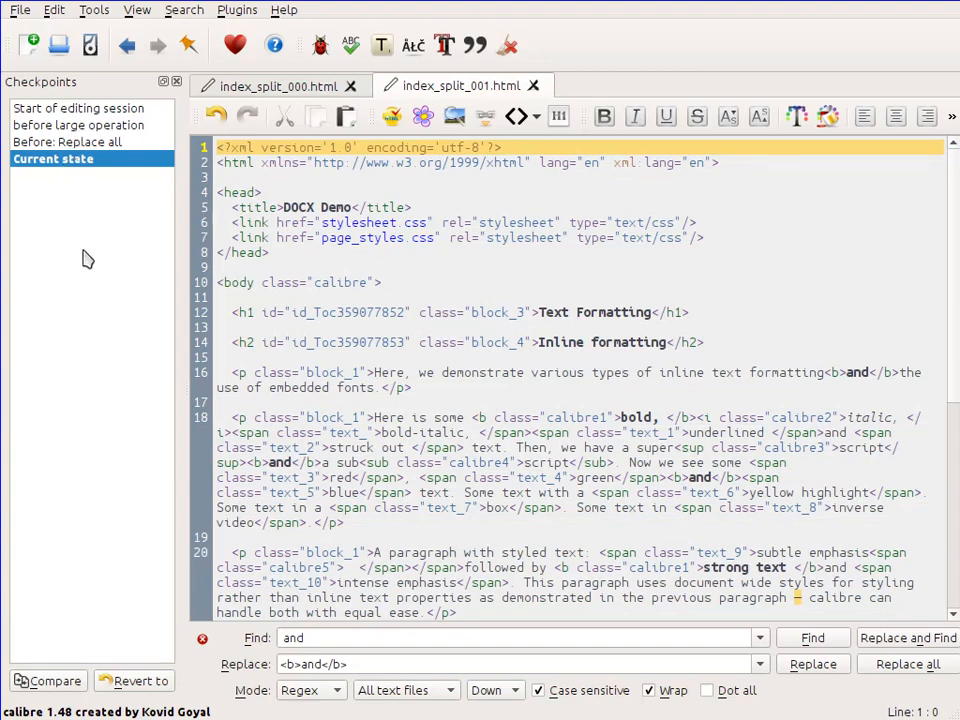
click(65, 127)
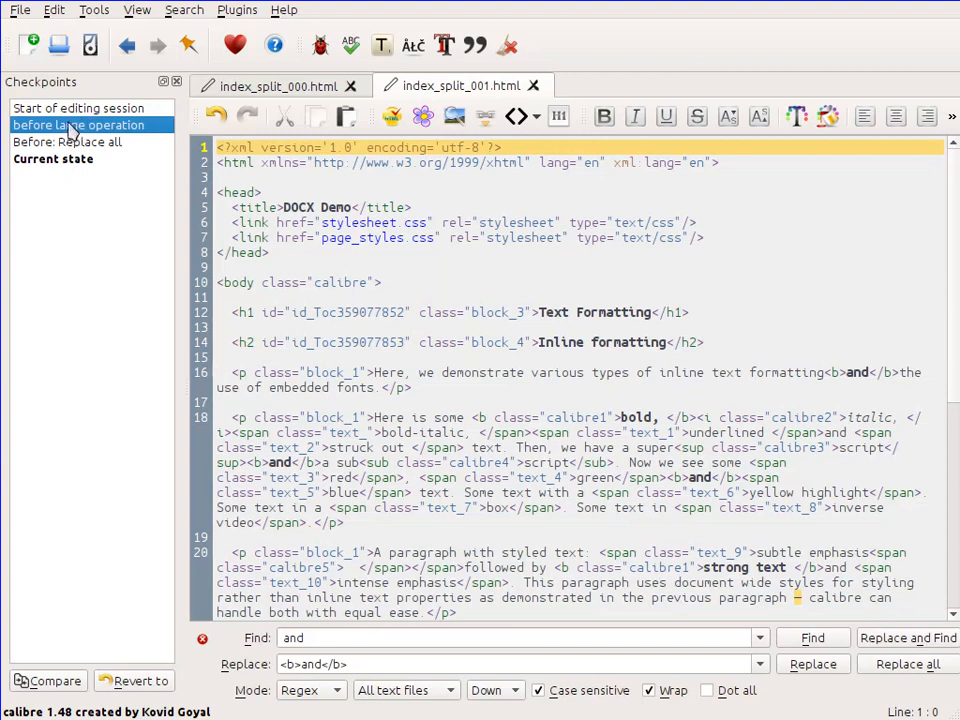
click(43, 680)
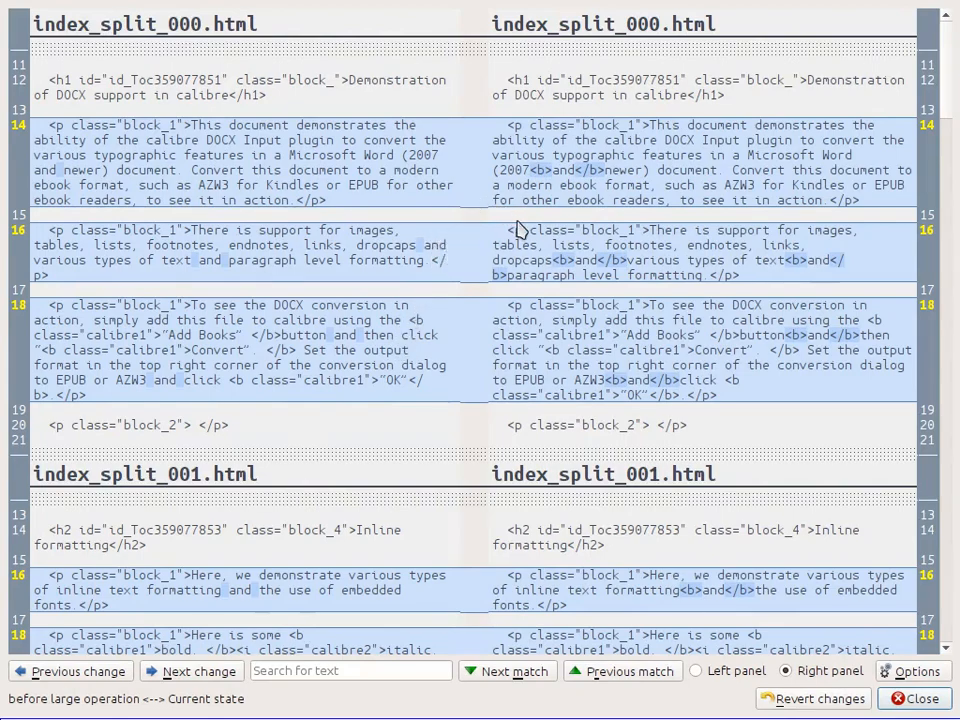
scroll(515, 238, down, 3)
scroll(515, 238, down, 12)
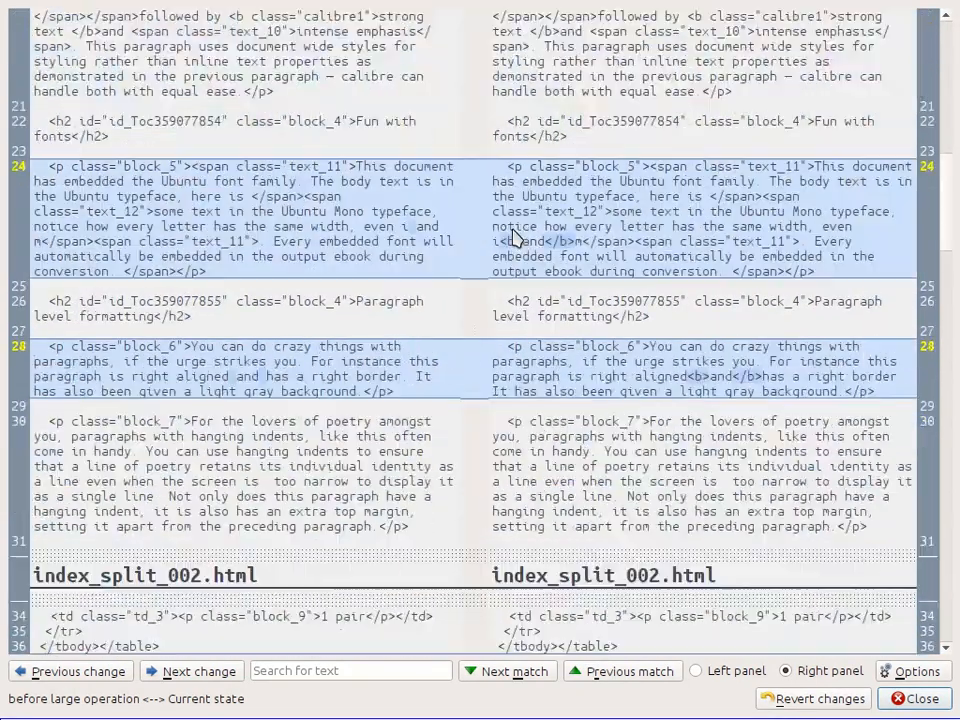
scroll(515, 232, down, 12)
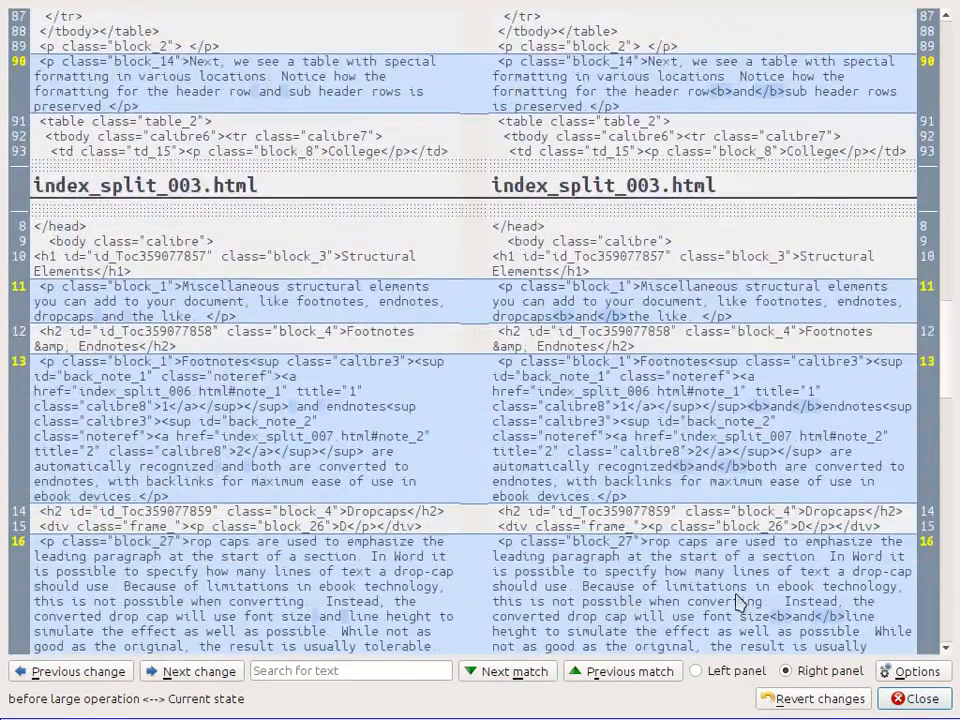
click(912, 697)
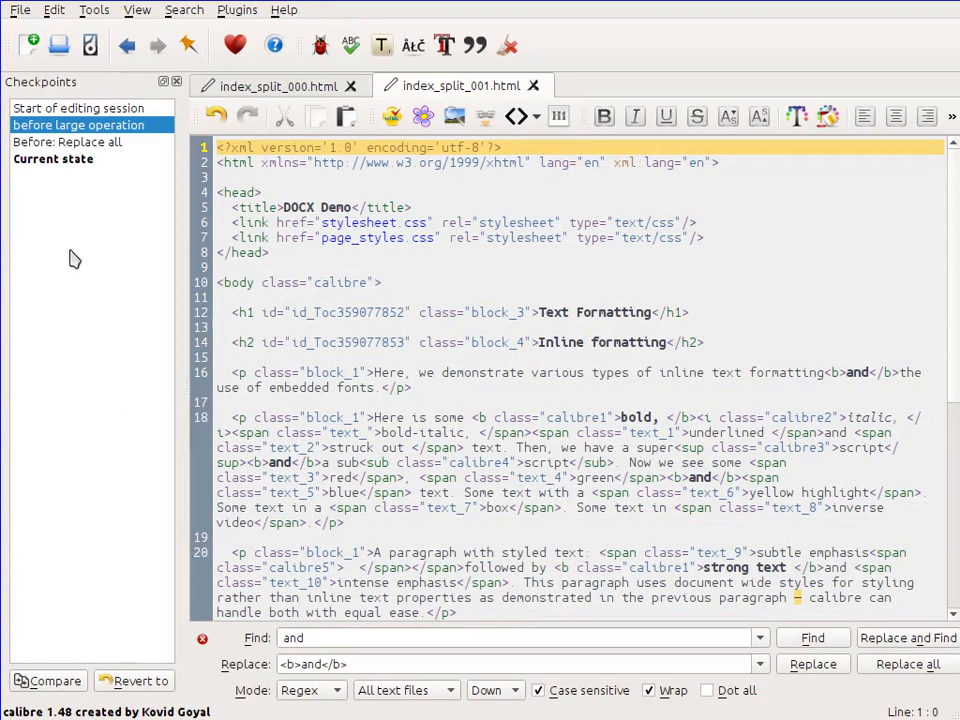
Step: Revert the book to the "before large operation" checkpoint
click(130, 690)
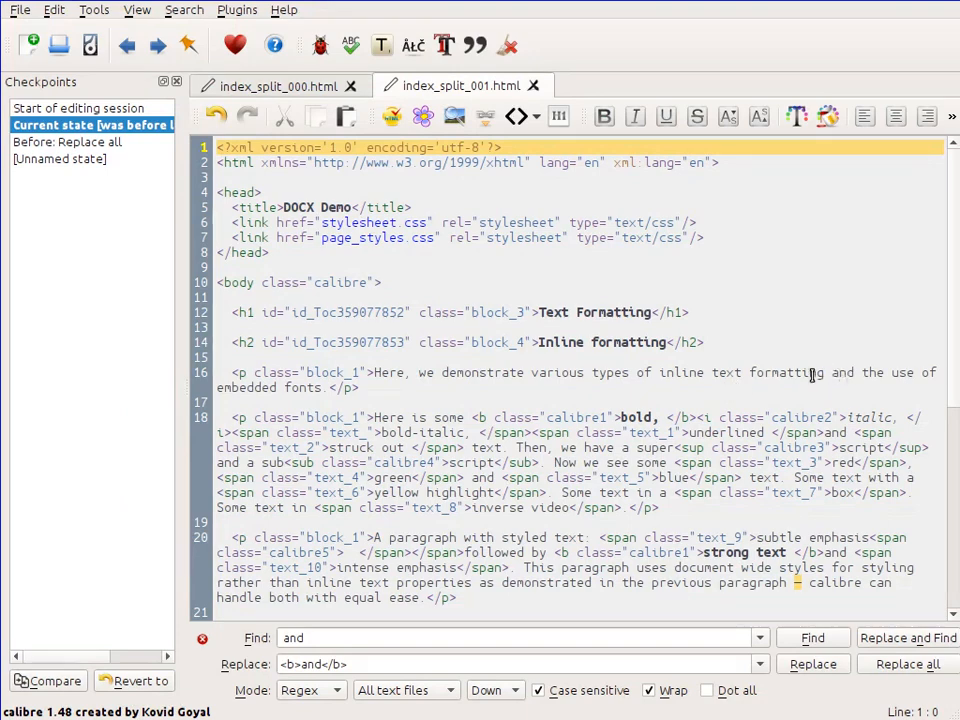
Step: View the spelling suggestions for DOCX in the main heading of index_split_000.html without changing the word
click(315, 88)
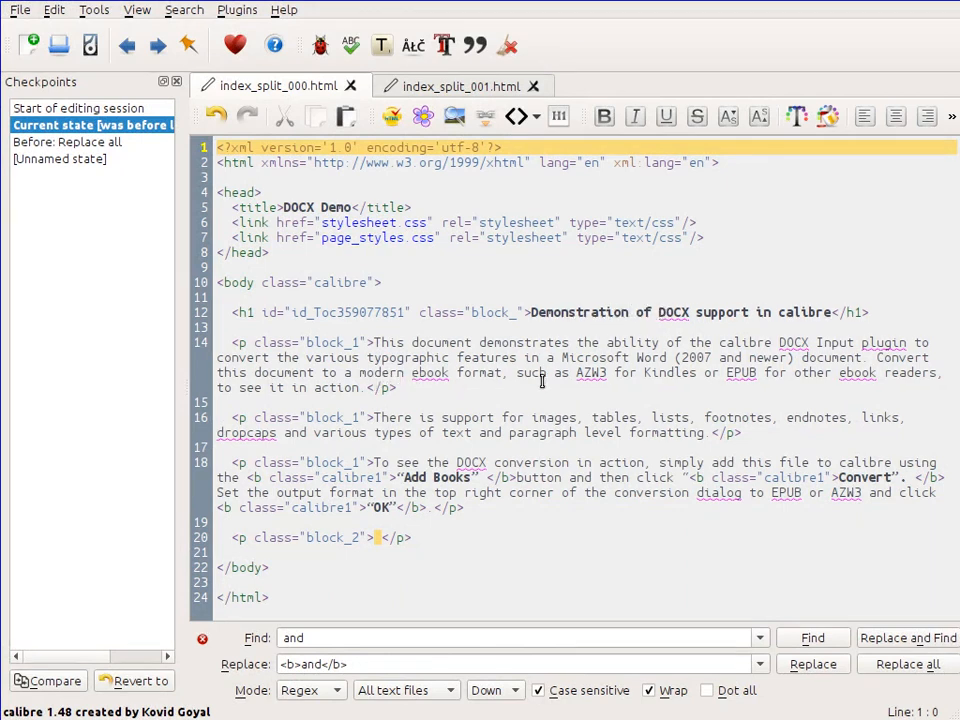
right_click(670, 312)
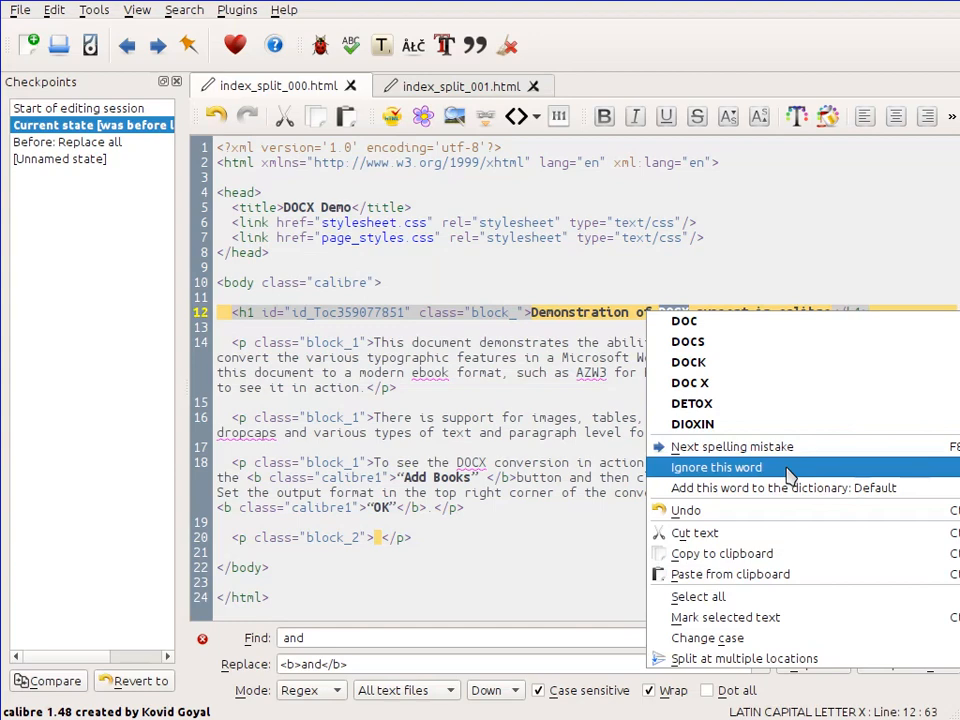
click(524, 362)
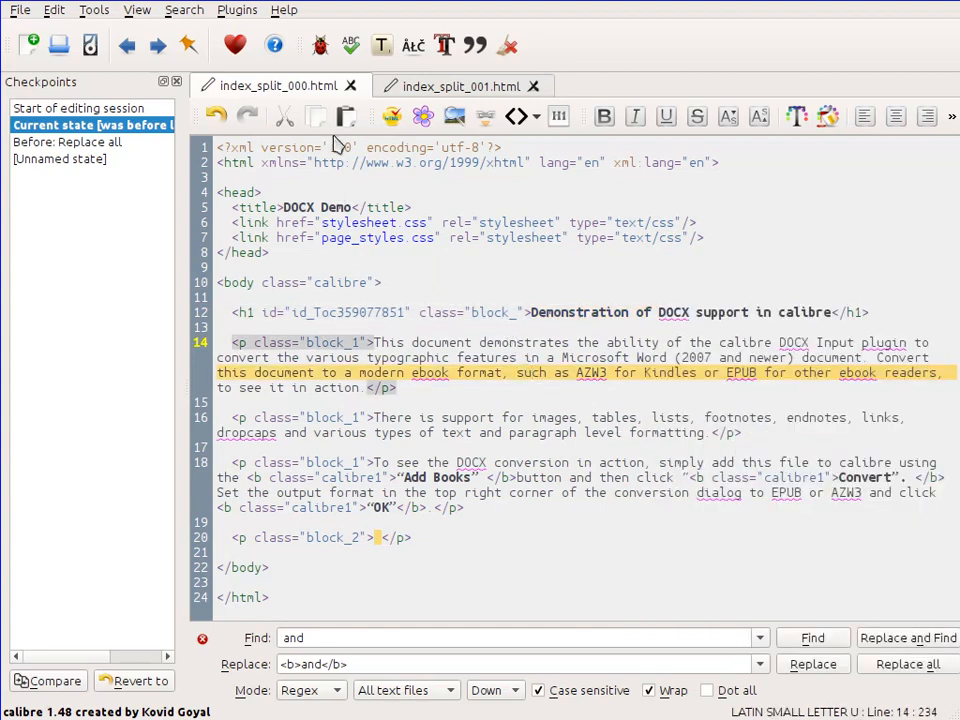
Step: Run the spelling check on the book, browse the full word list, and restrict it to misspelled words again before closing it
click(351, 48)
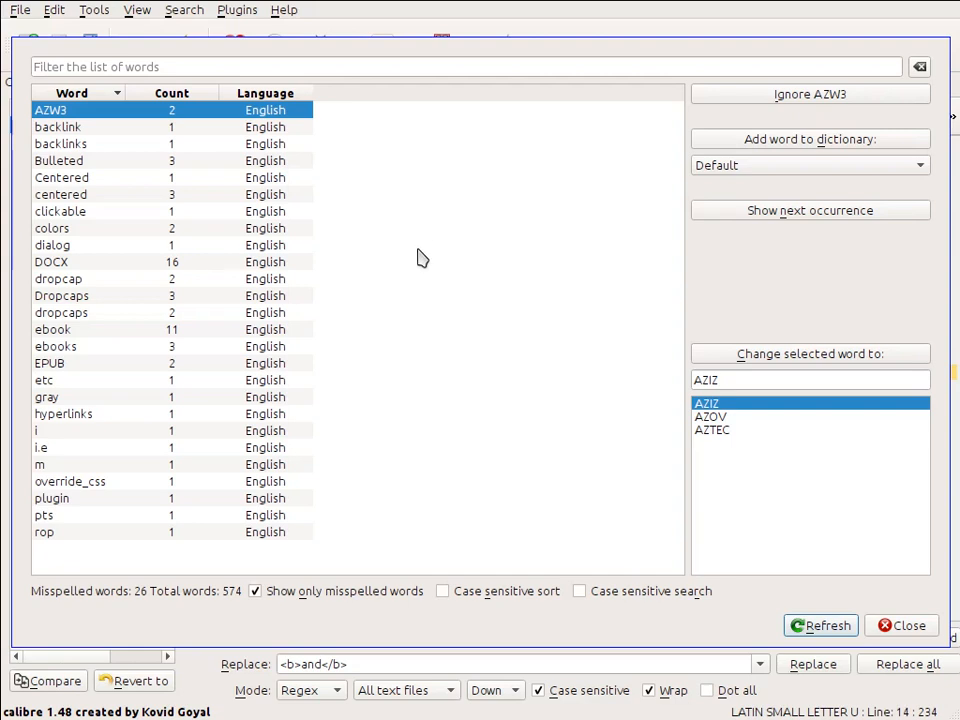
click(256, 591)
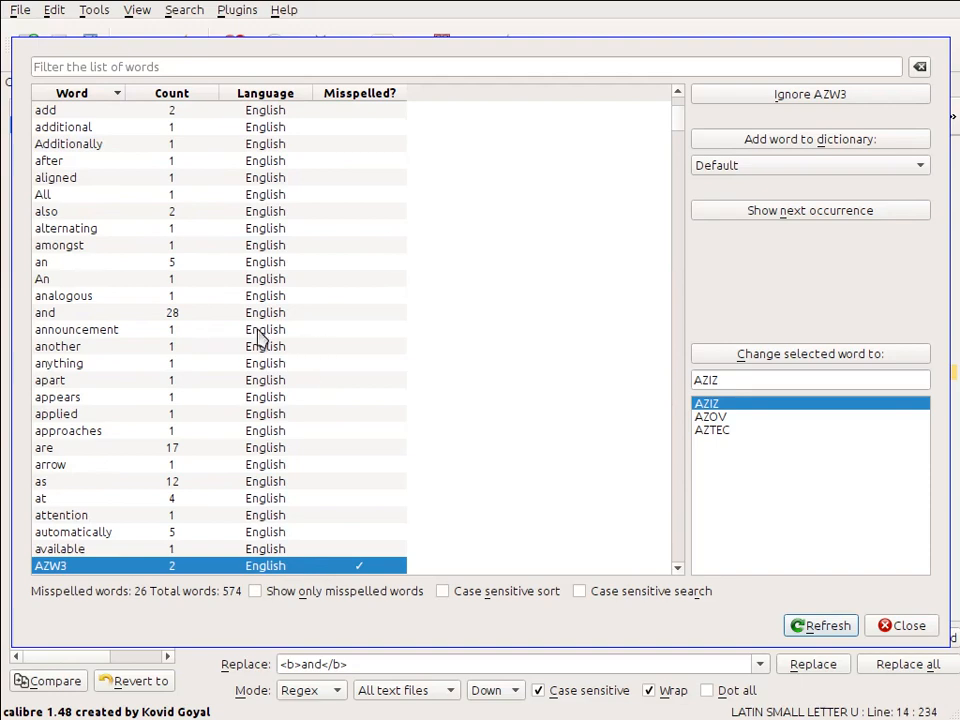
scroll(240, 332, down, 6)
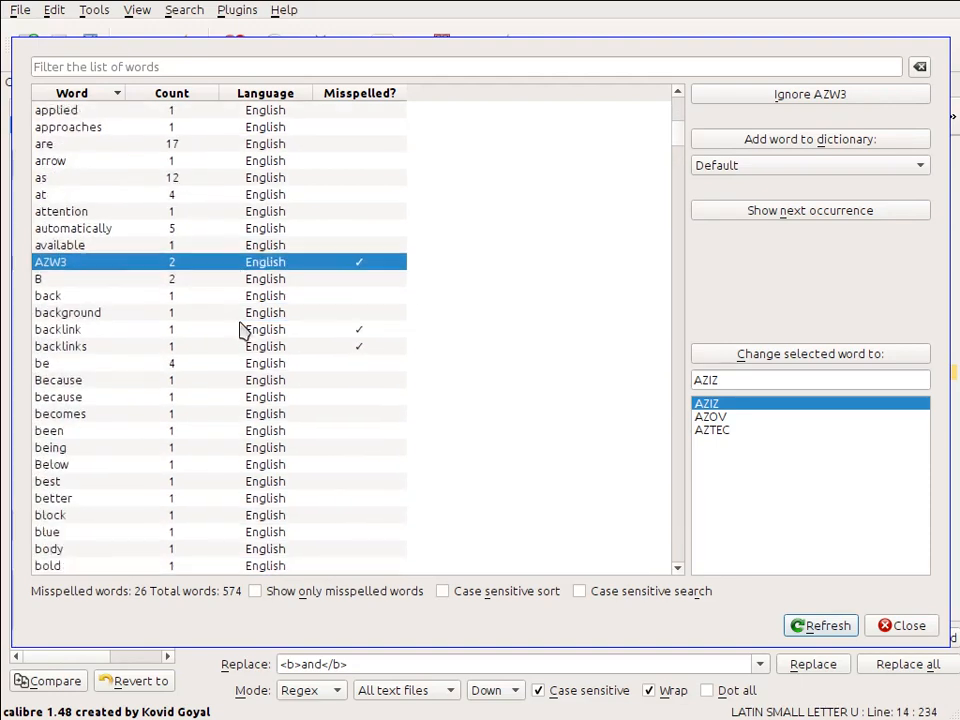
scroll(240, 329, down, 17)
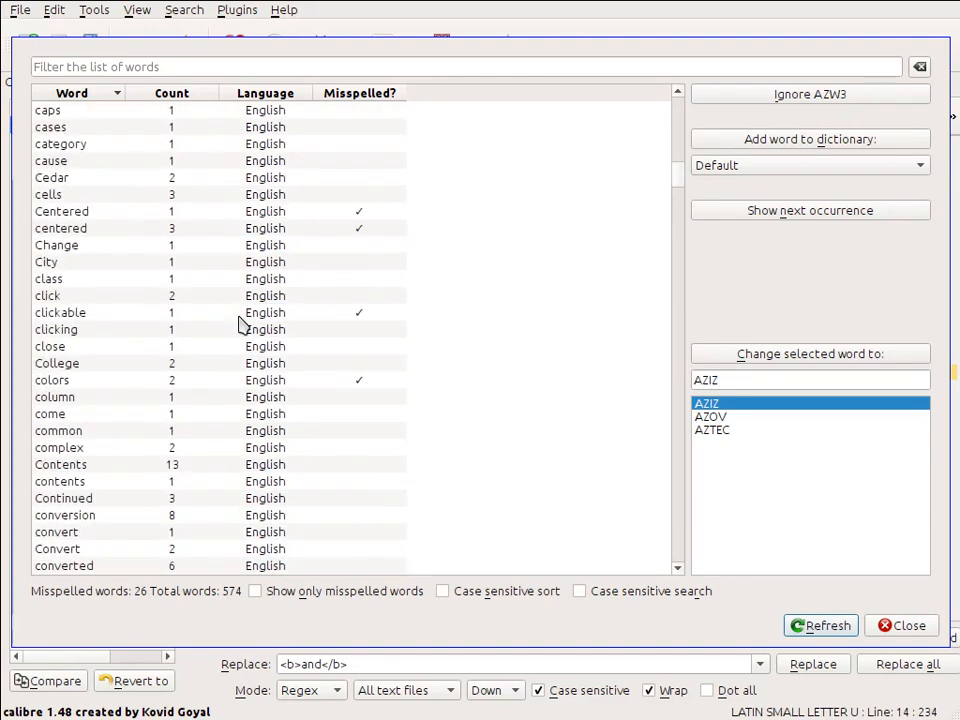
scroll(241, 322, down, 5)
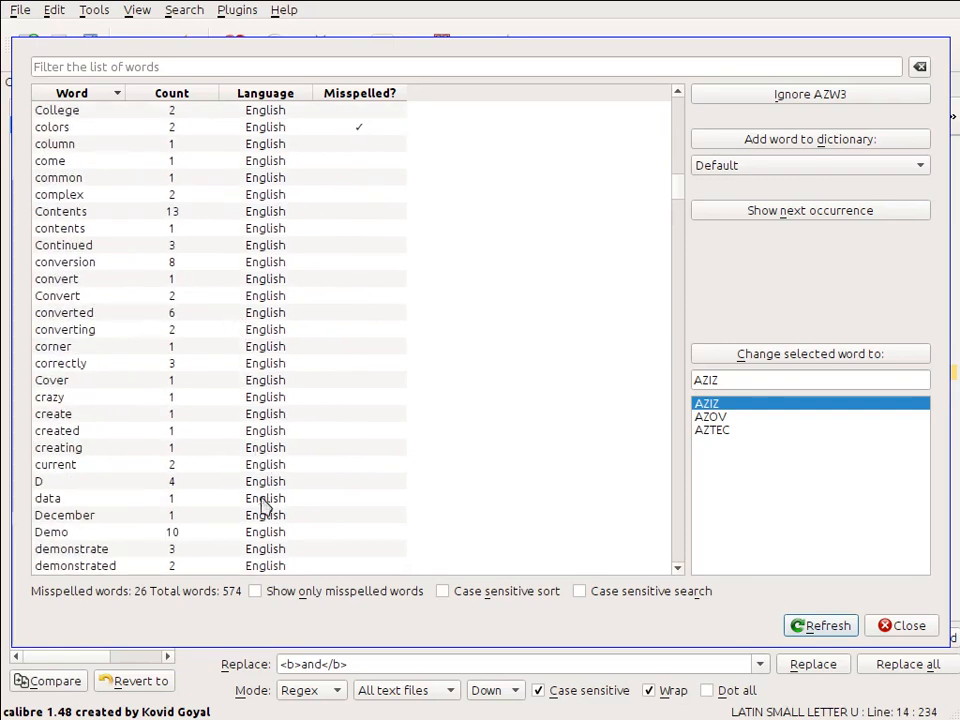
click(255, 591)
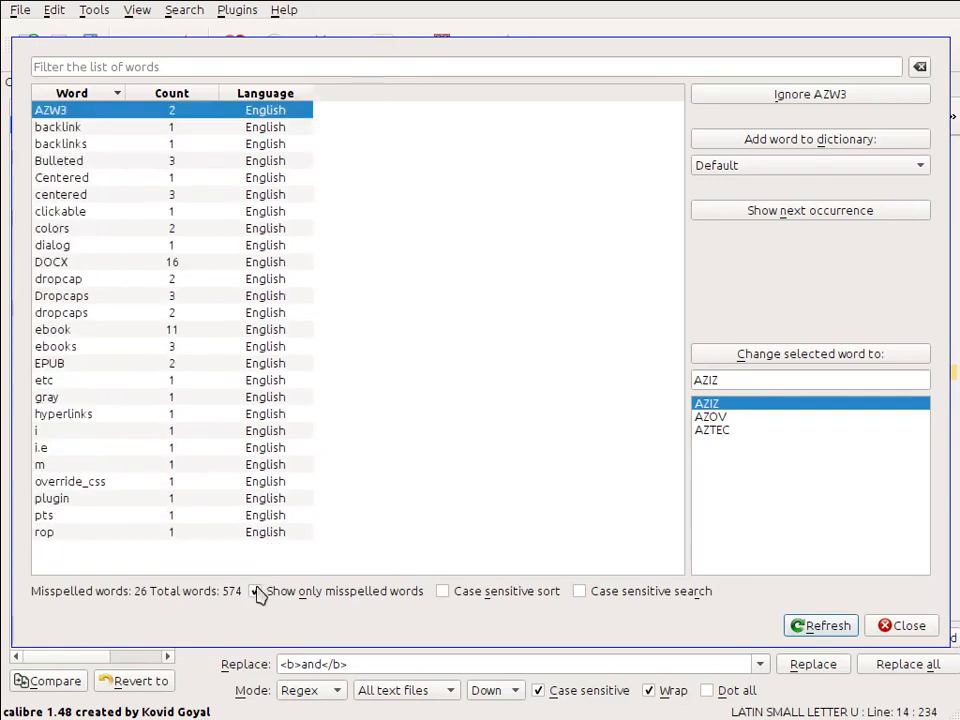
click(916, 627)
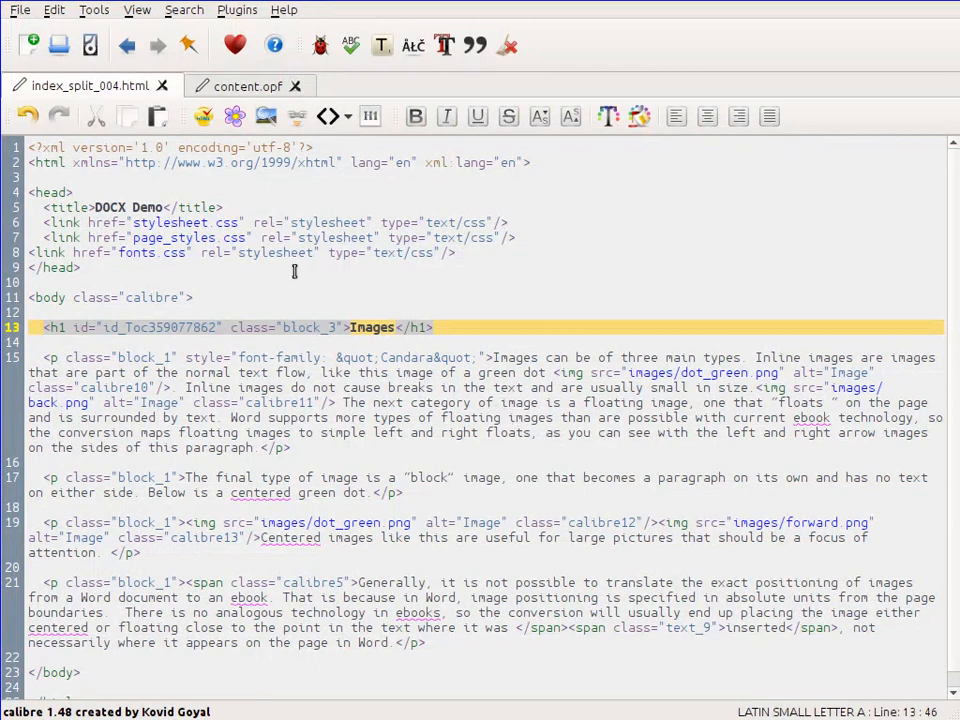
Step: Open the book's table of contents for editing and expand the Text Formatting and Structural Elements entries
click(383, 50)
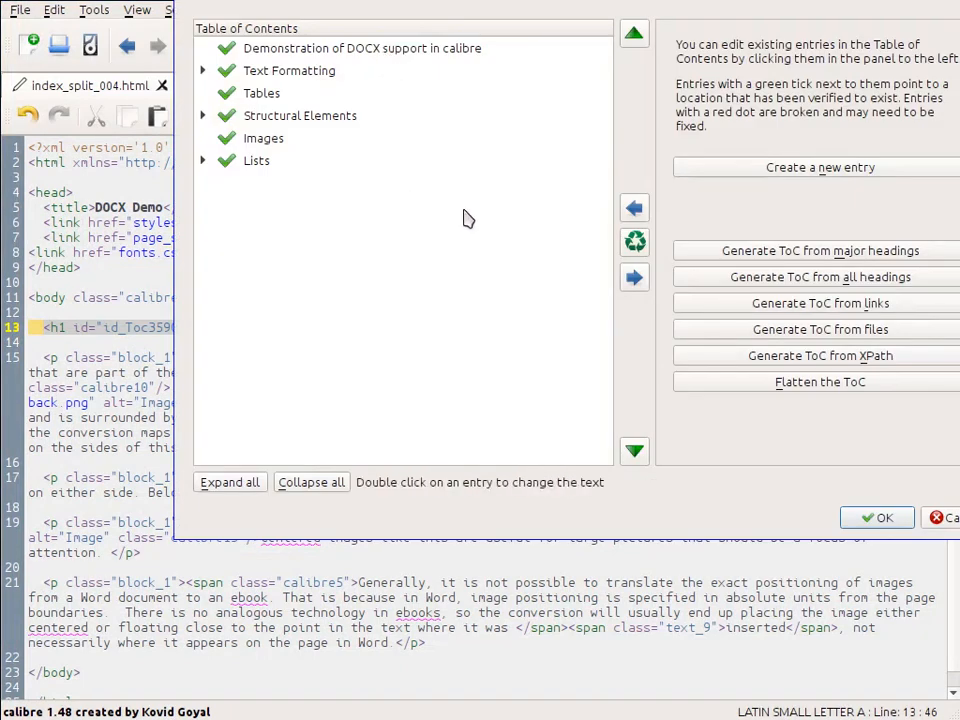
drag(380, 296, 367, 313)
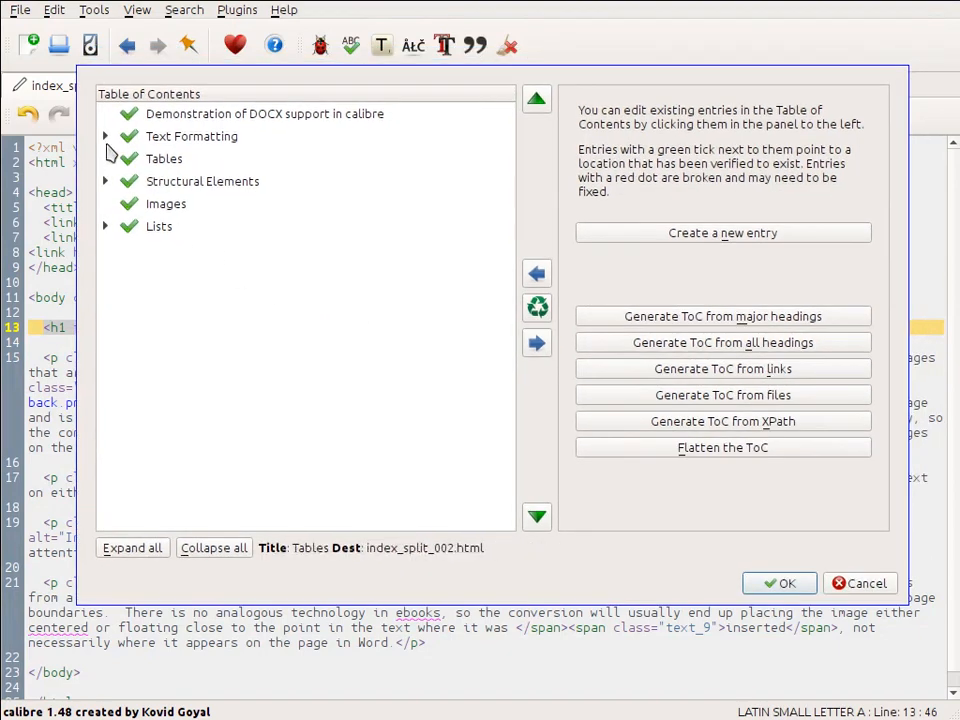
click(105, 136)
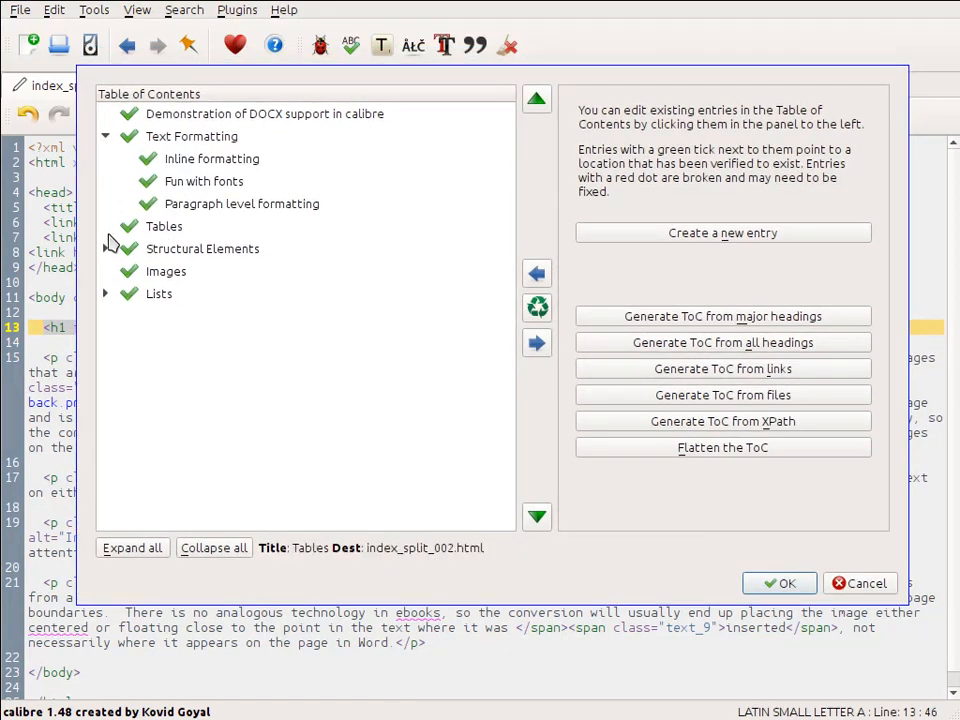
click(105, 248)
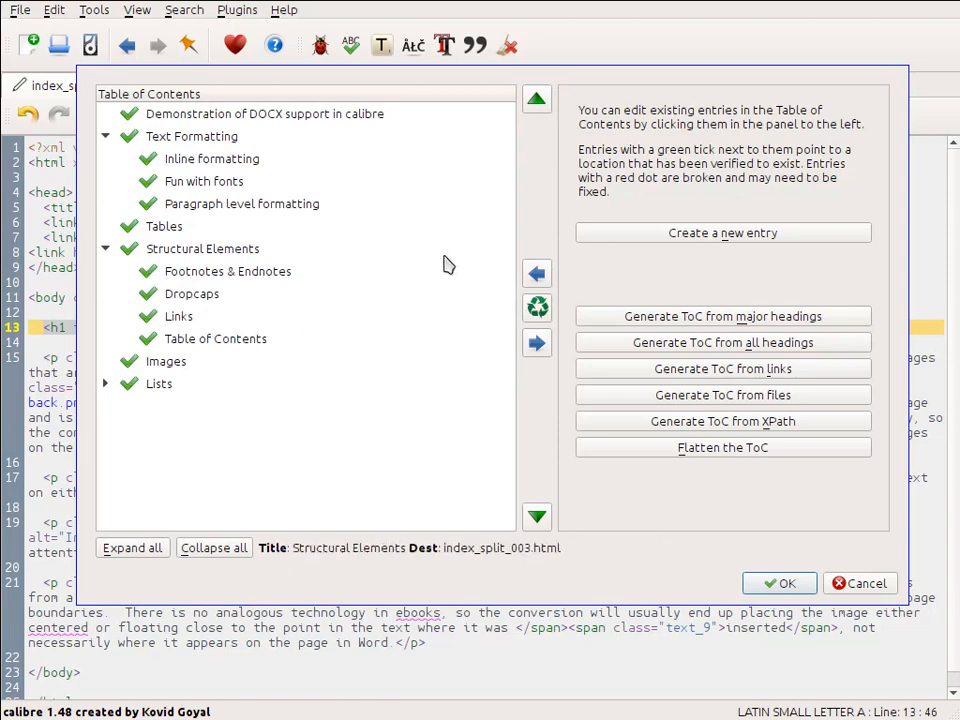
Step: Create a new table of contents entry pointing to the paragraph "Next, we see a table with special formatting" in index_split_002.html
click(715, 240)
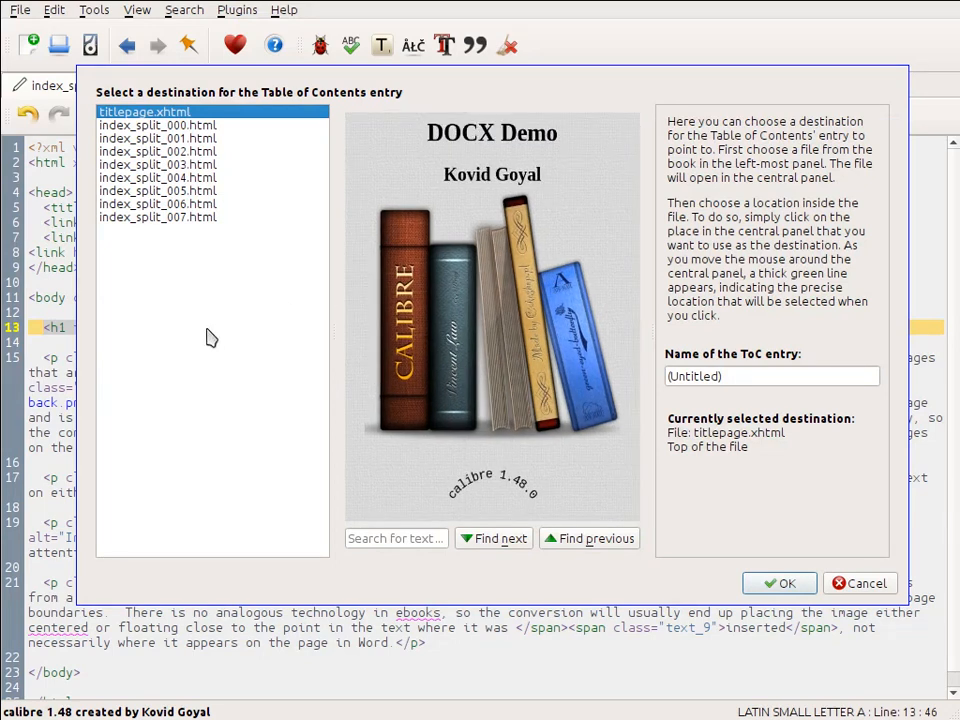
click(174, 151)
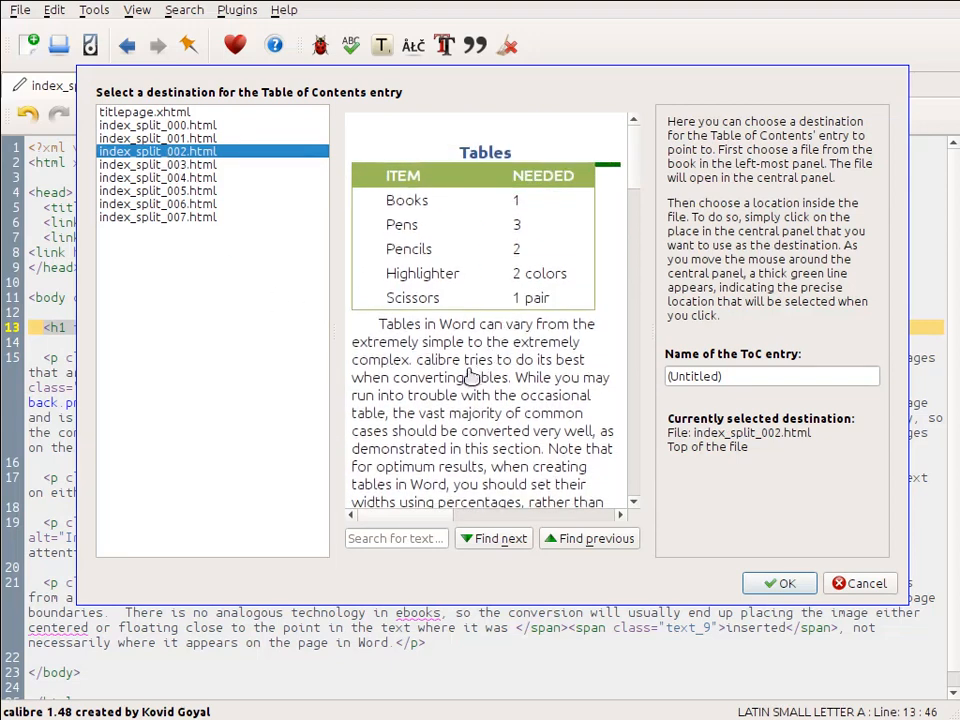
scroll(470, 375, down, 6)
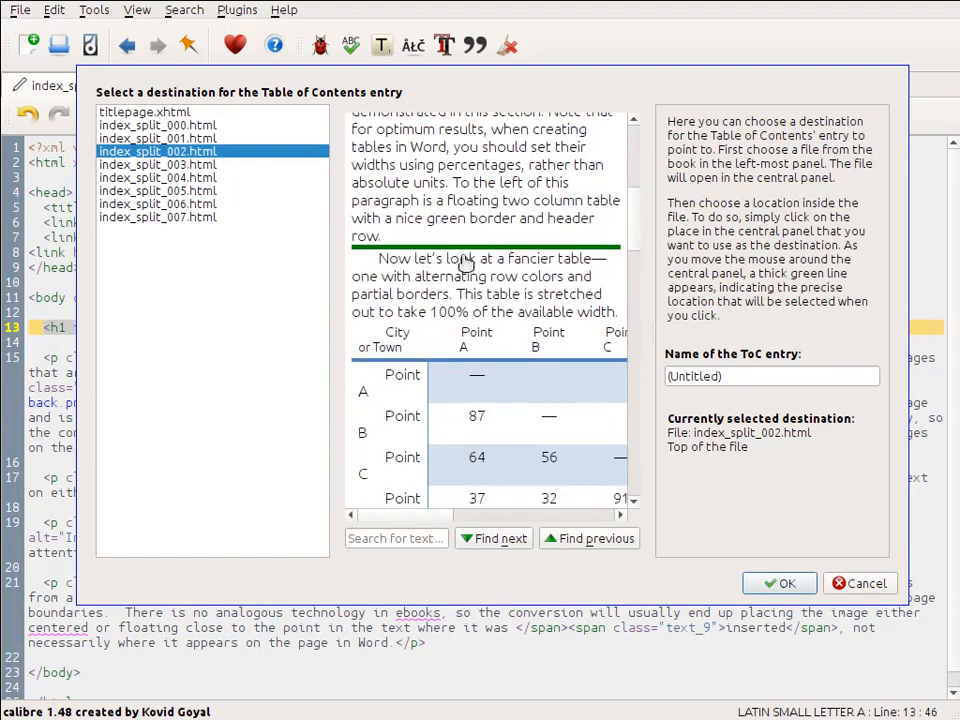
scroll(466, 262, down, 5)
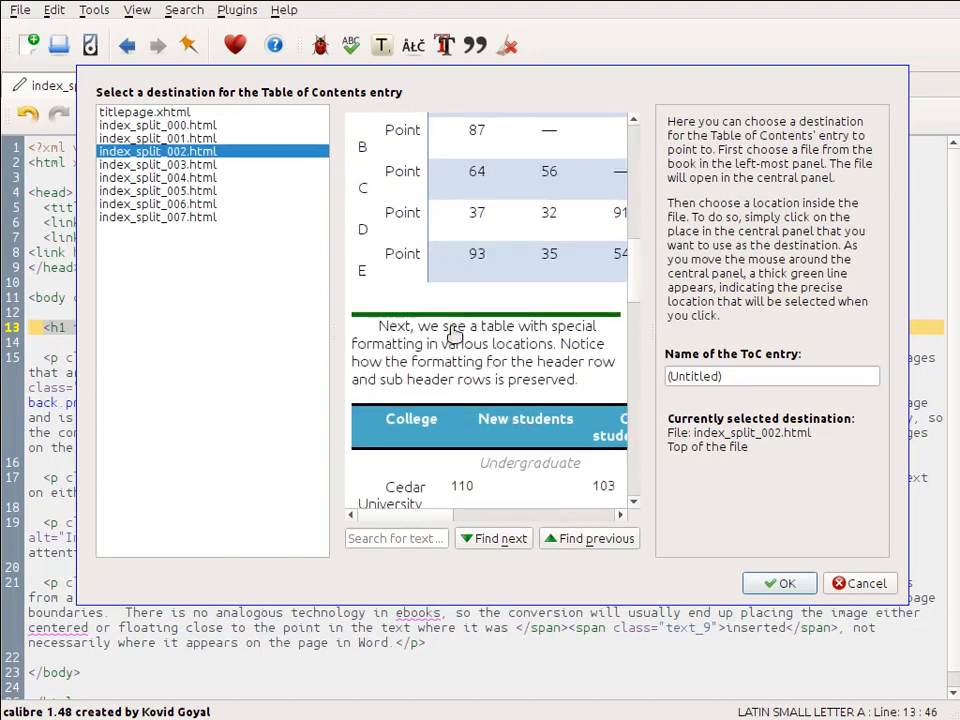
scroll(450, 334, down, 5)
scroll(467, 334, up, 4)
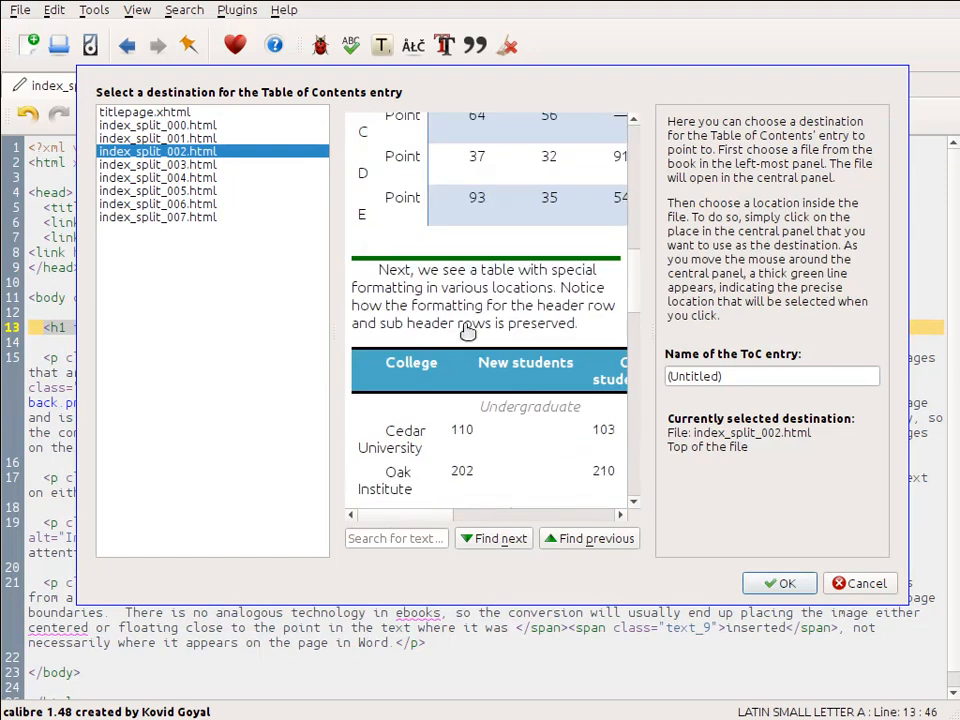
click(467, 333)
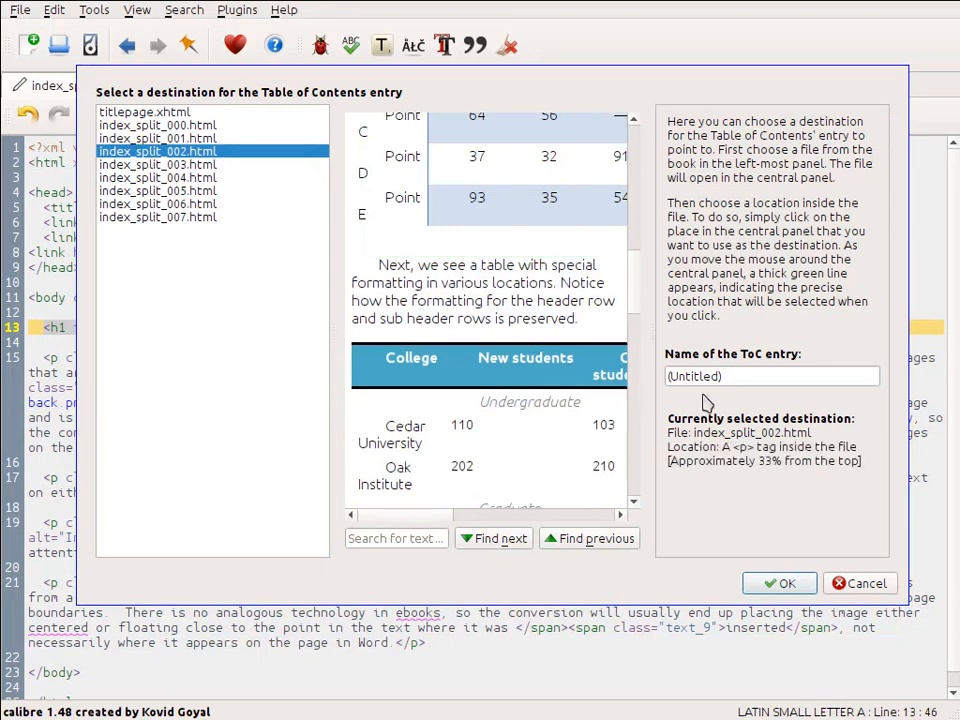
Step: Name the new entry "College table", add it to the table of contents and accept the edited table of contents
triple_click(801, 375)
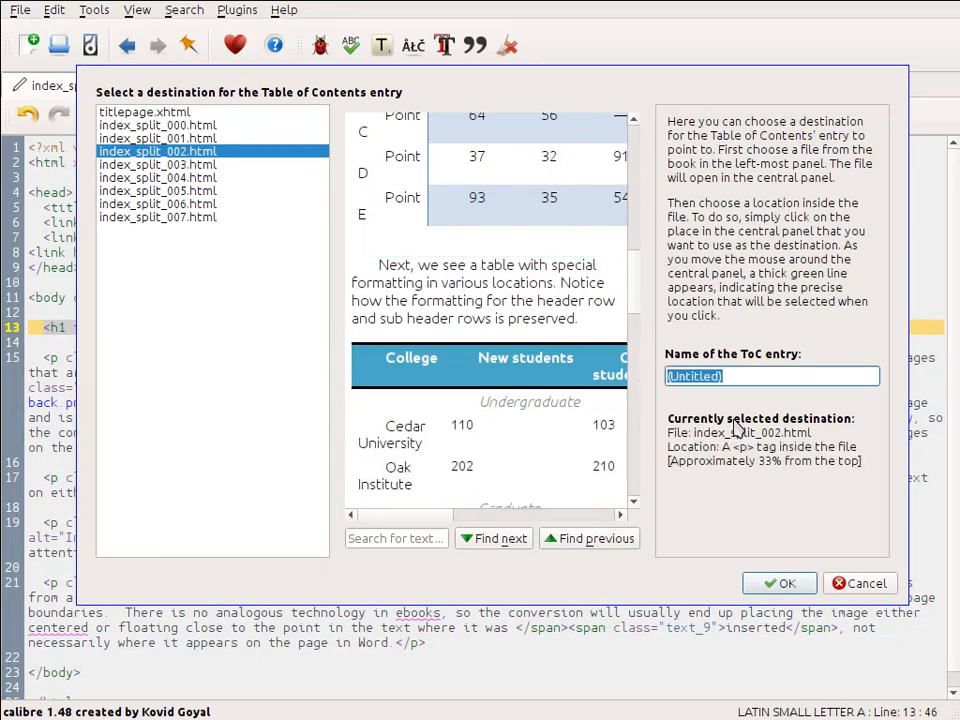
text(College table)
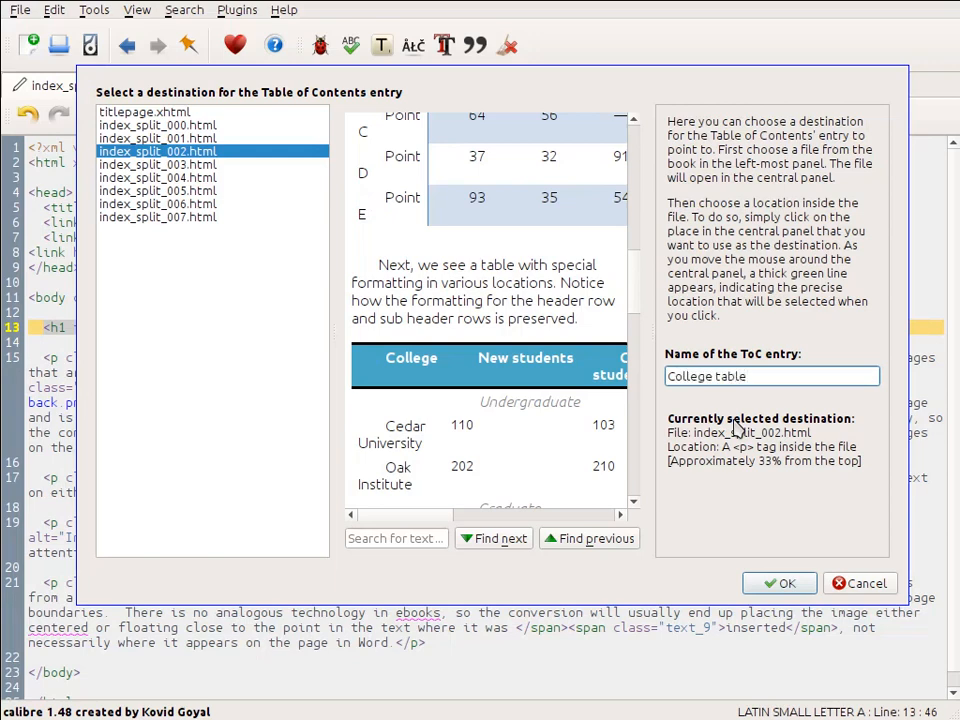
click(779, 583)
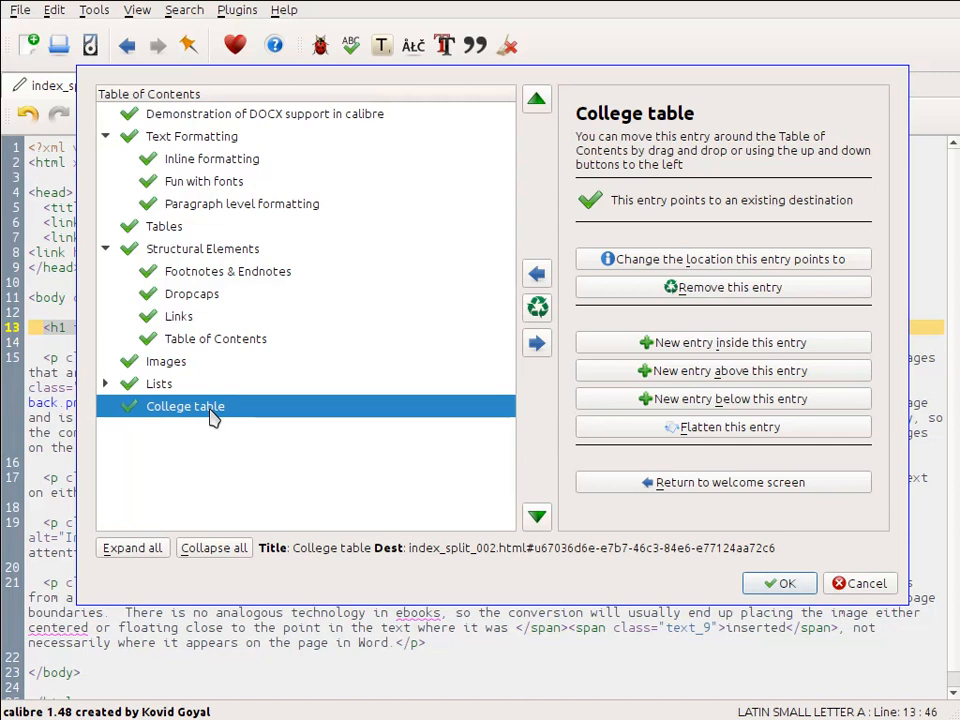
click(779, 585)
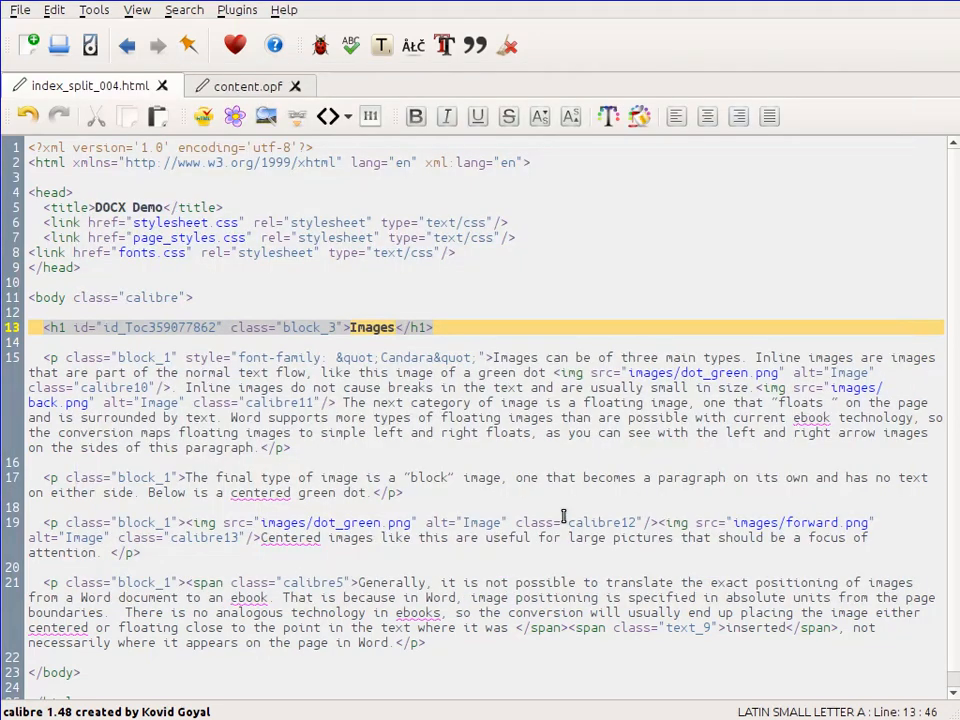